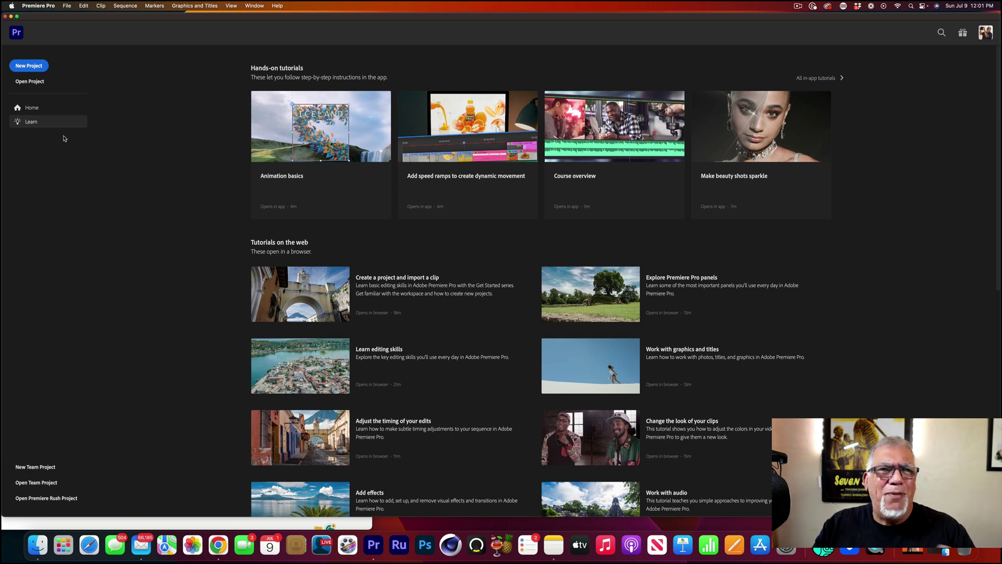
Return to the Home screen listing recent projects such as tripod break and YT_intro_2023
click(37, 110)
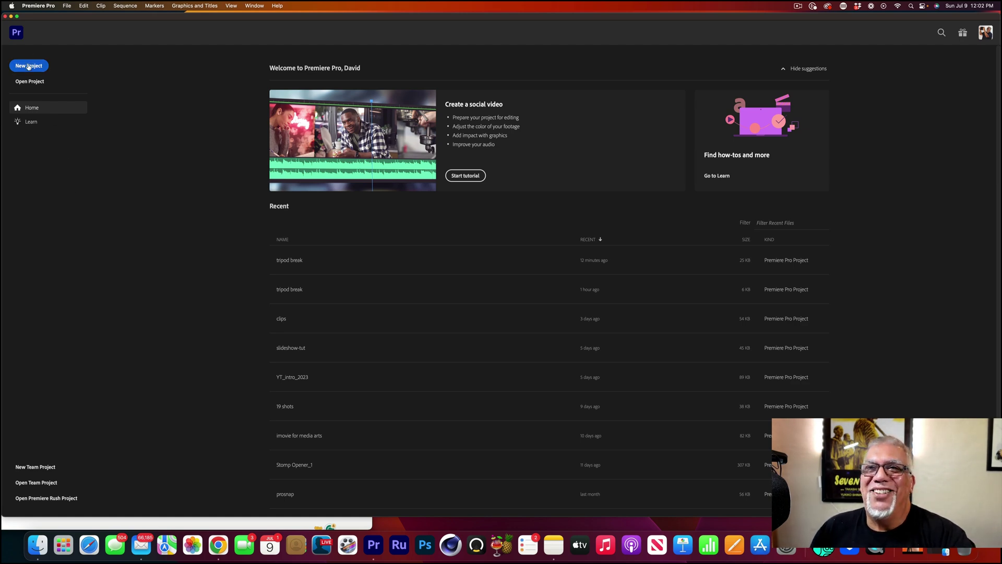
Create a new project named Basketball
click(28, 66)
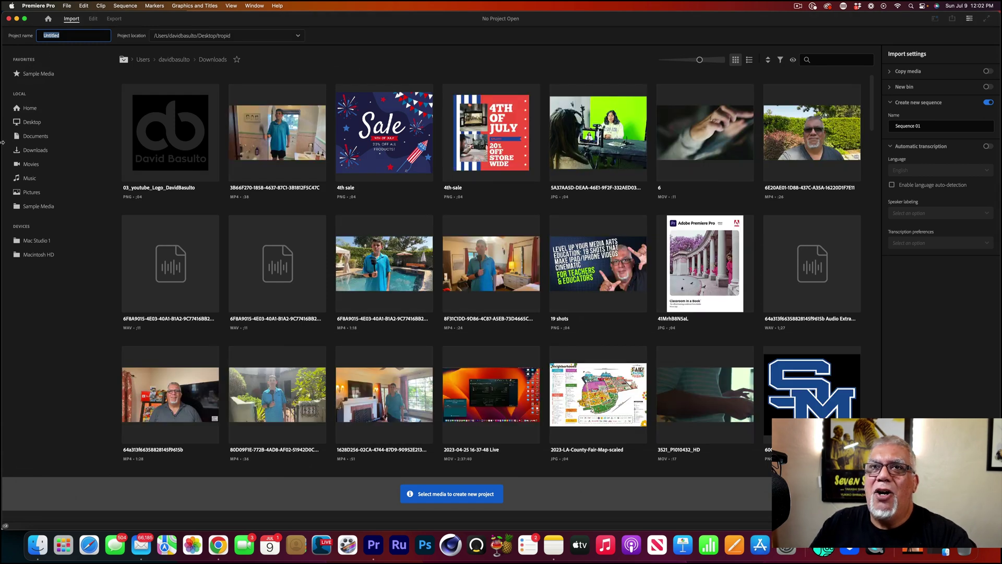
text(tasketball)
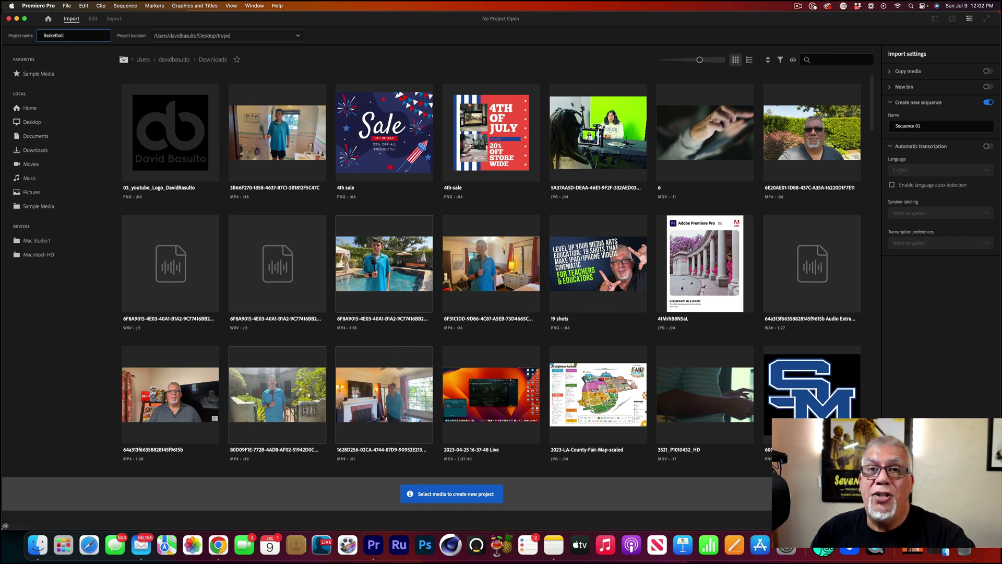
key(Return)
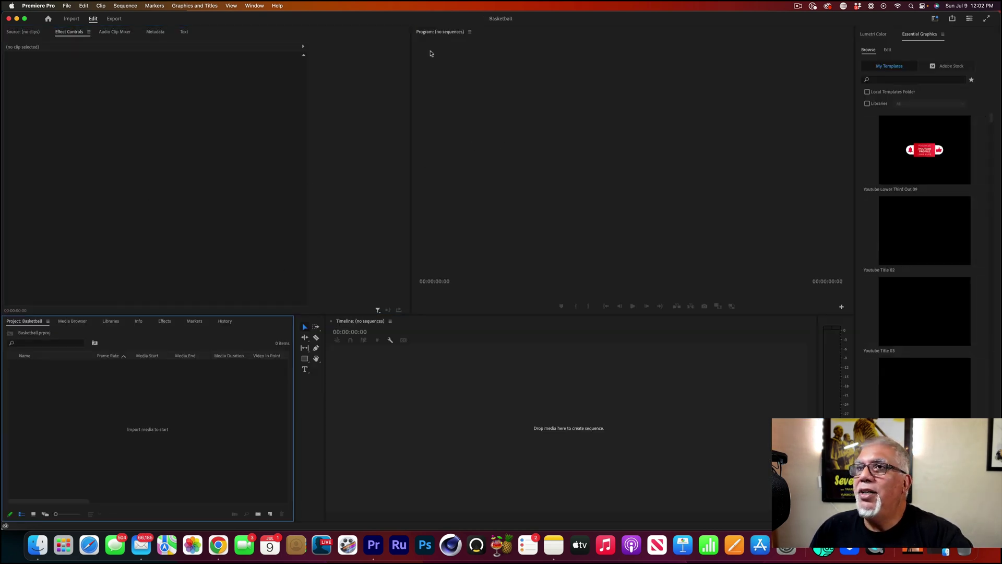
Toggle the Essential Graphics and Lumetri Color panels from the Window menu
click(250, 6)
mouse_move(261, 39)
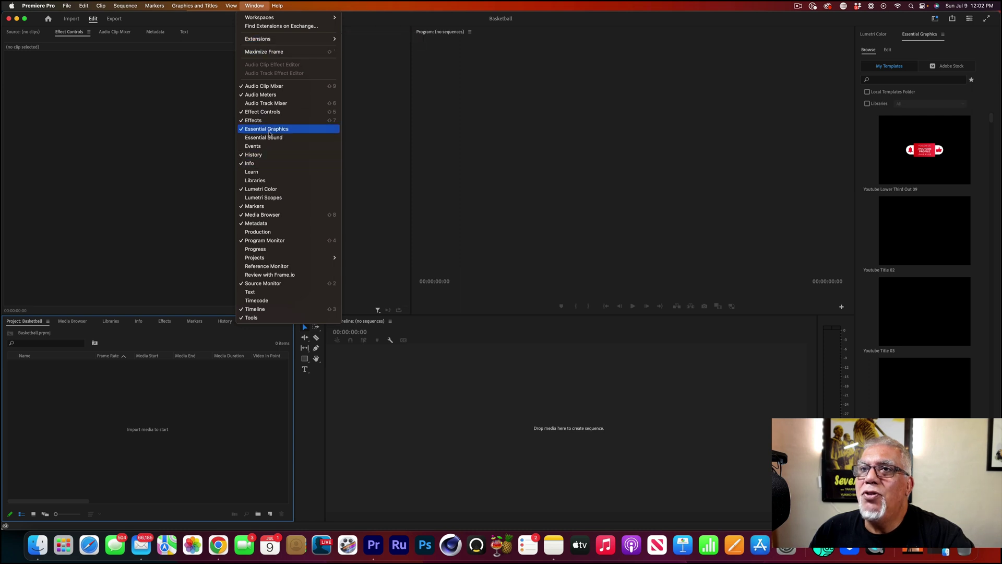
click(270, 134)
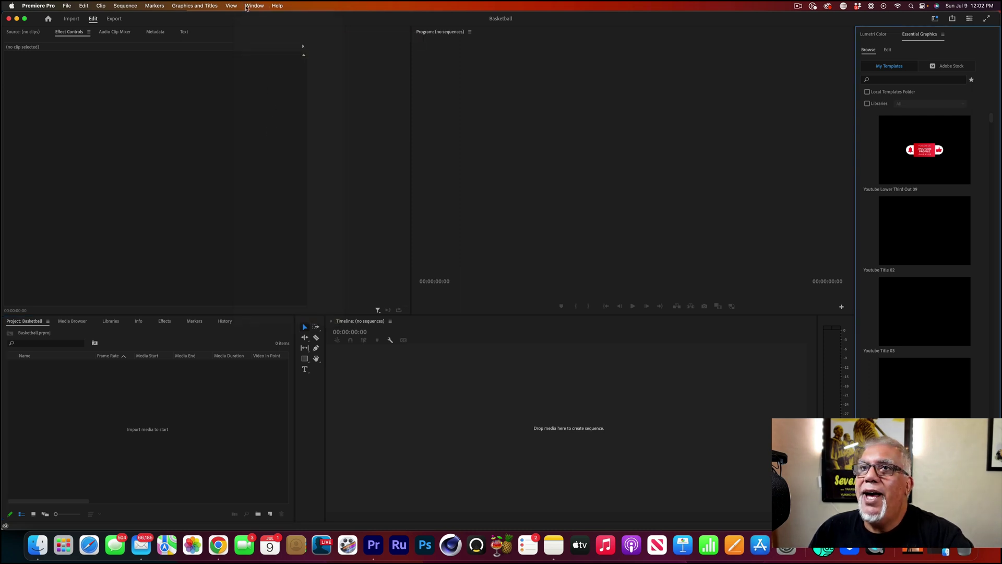
click(250, 6)
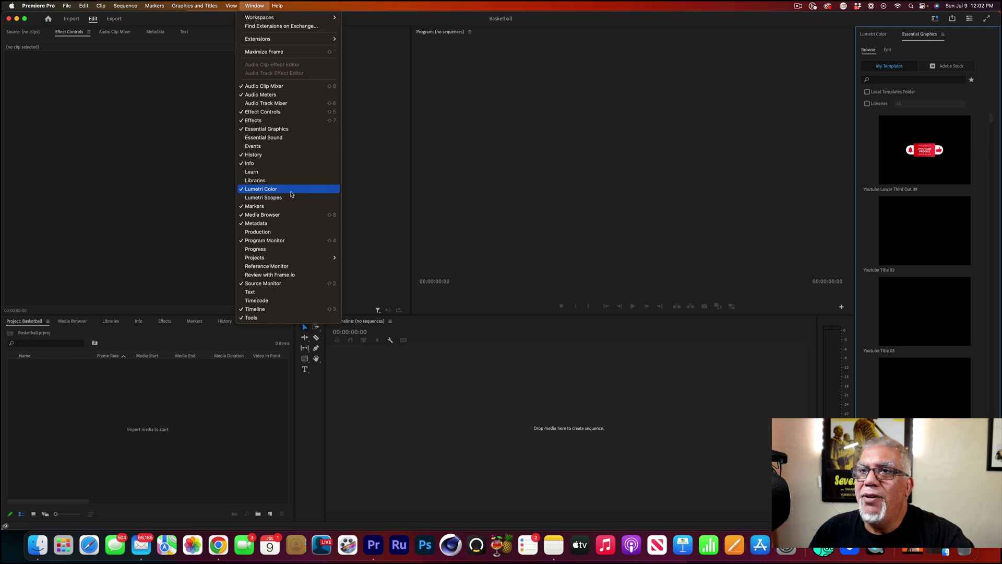
click(291, 191)
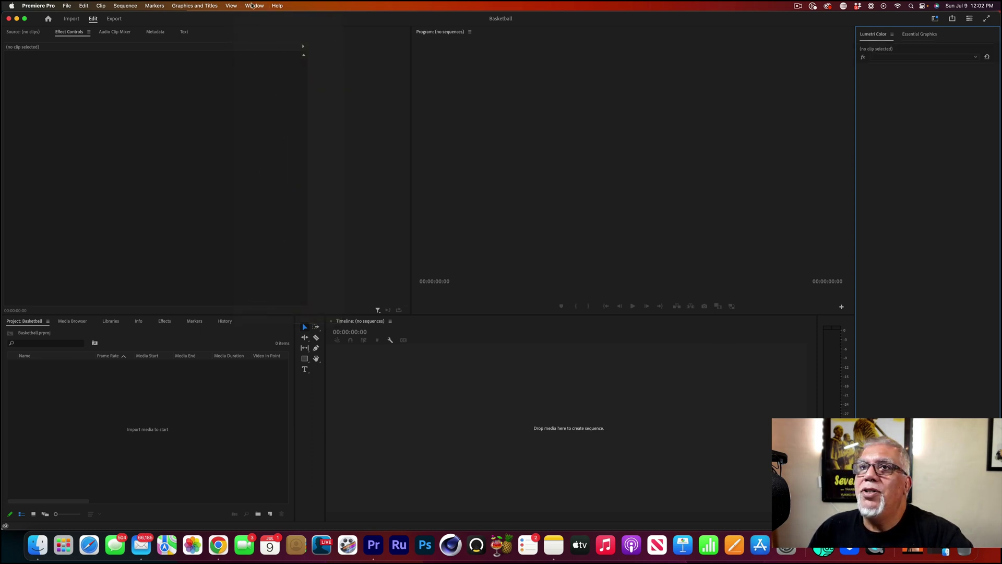
Reset the workspace to its saved layout via Window > Workspaces
click(254, 6)
mouse_move(313, 17)
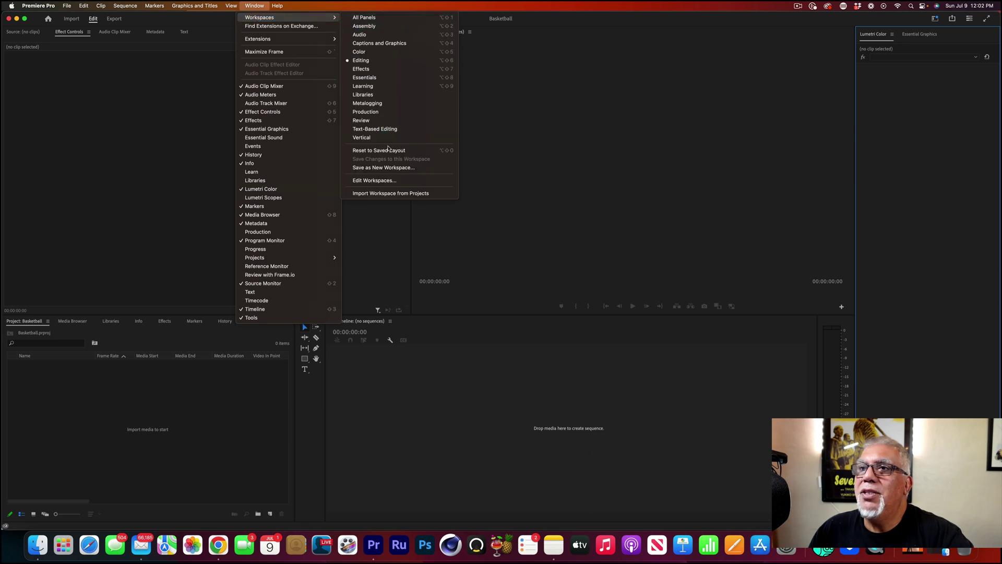
click(391, 153)
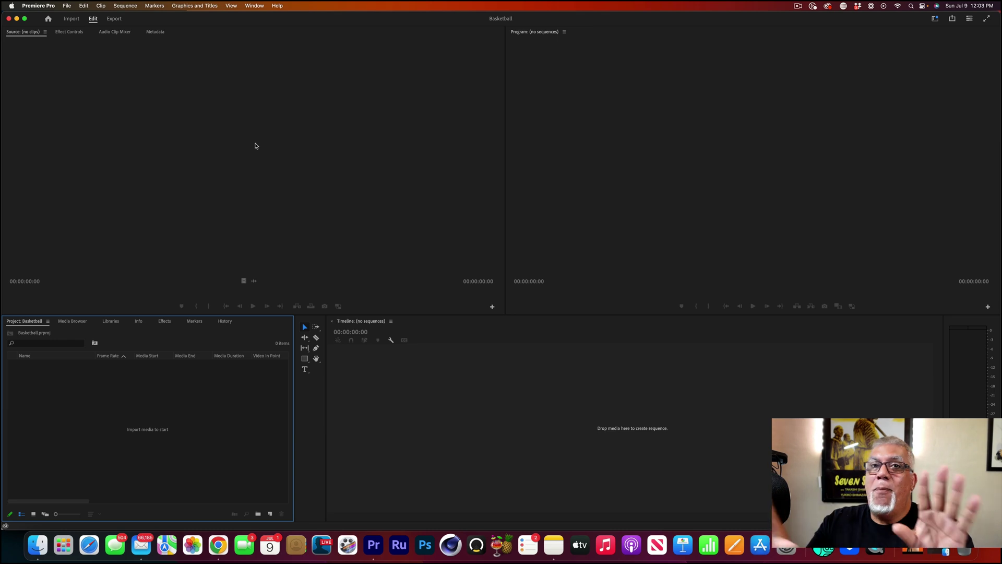
click(201, 135)
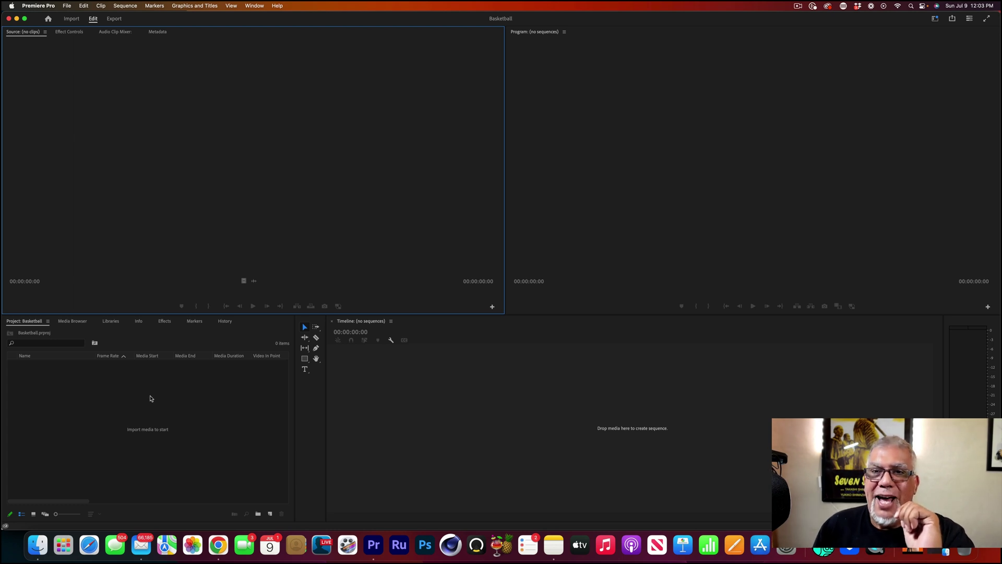
click(150, 398)
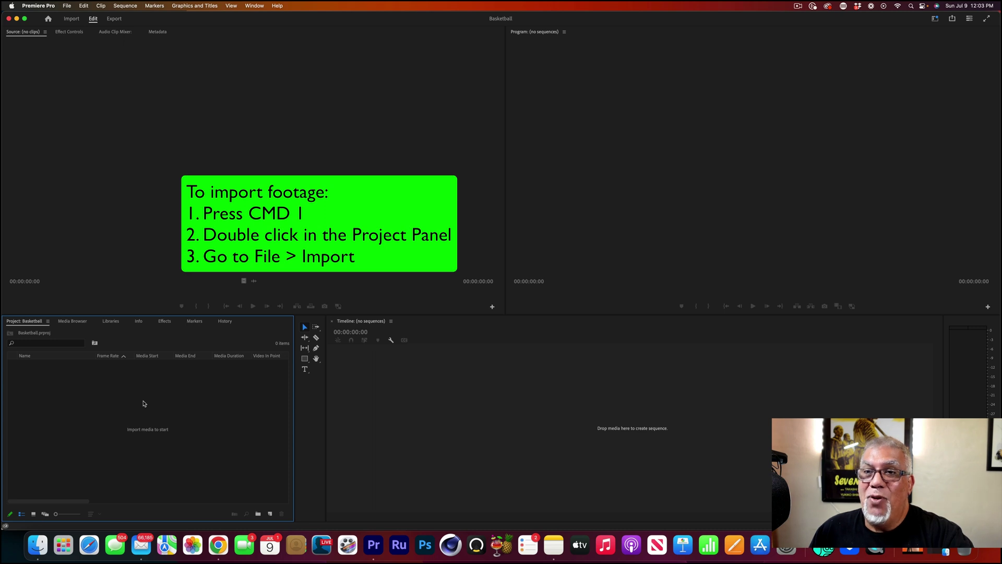
Import Drive to Basket (1).mov and Under Basket (1).mov from Desktop > Basketball
click(68, 8)
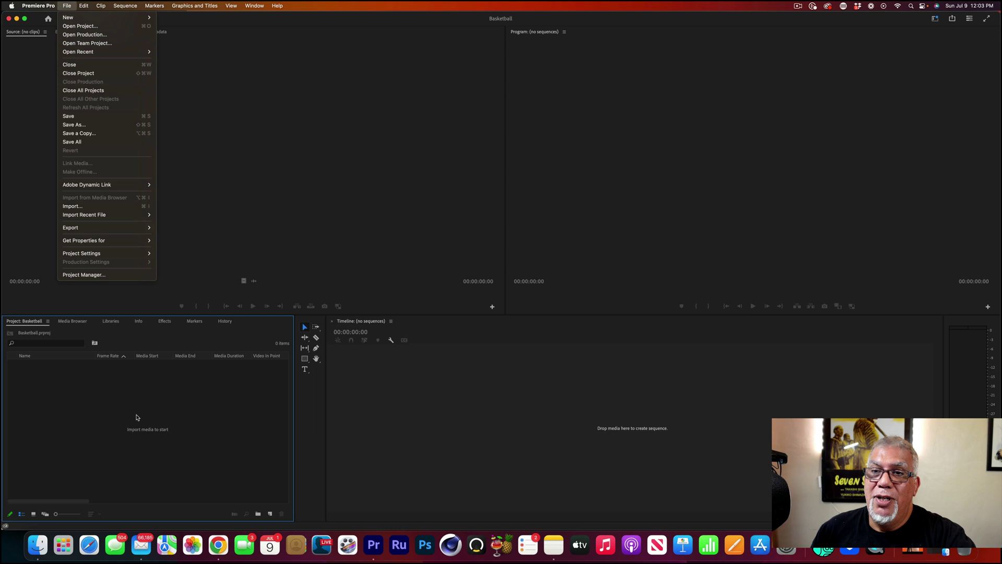
click(136, 416)
double_click(134, 412)
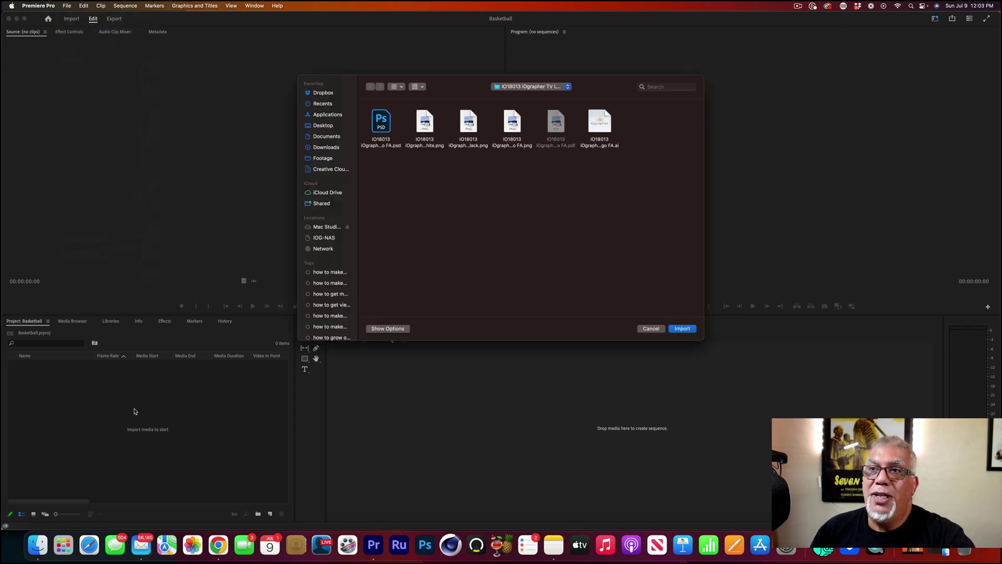
click(332, 149)
click(338, 131)
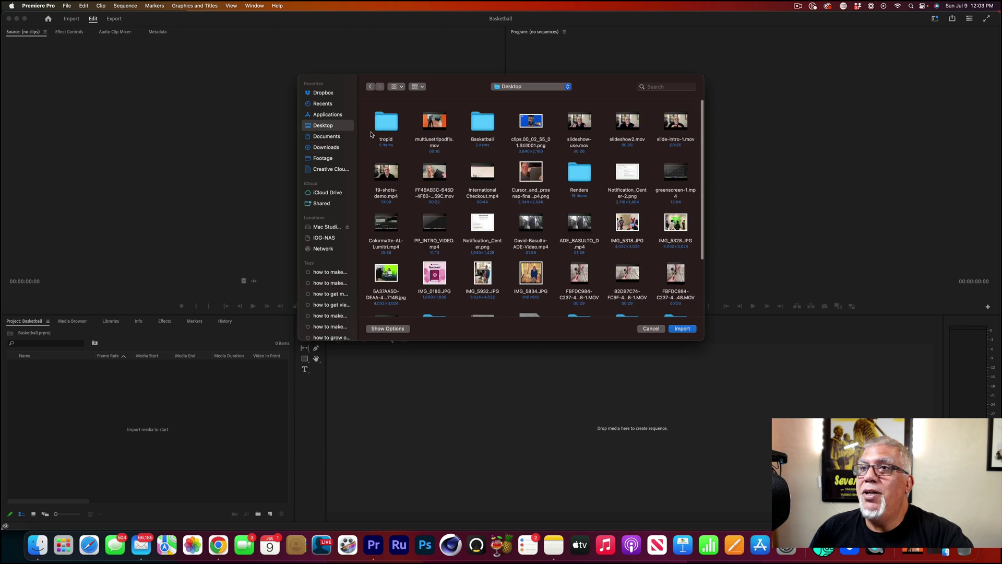
double_click(474, 124)
drag(442, 177, 368, 124)
click(683, 329)
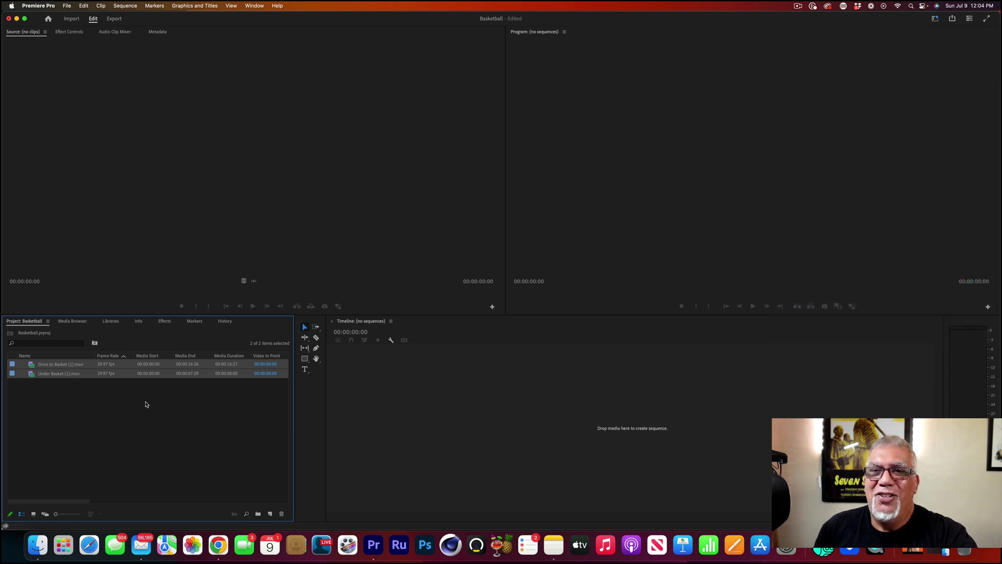
click(146, 404)
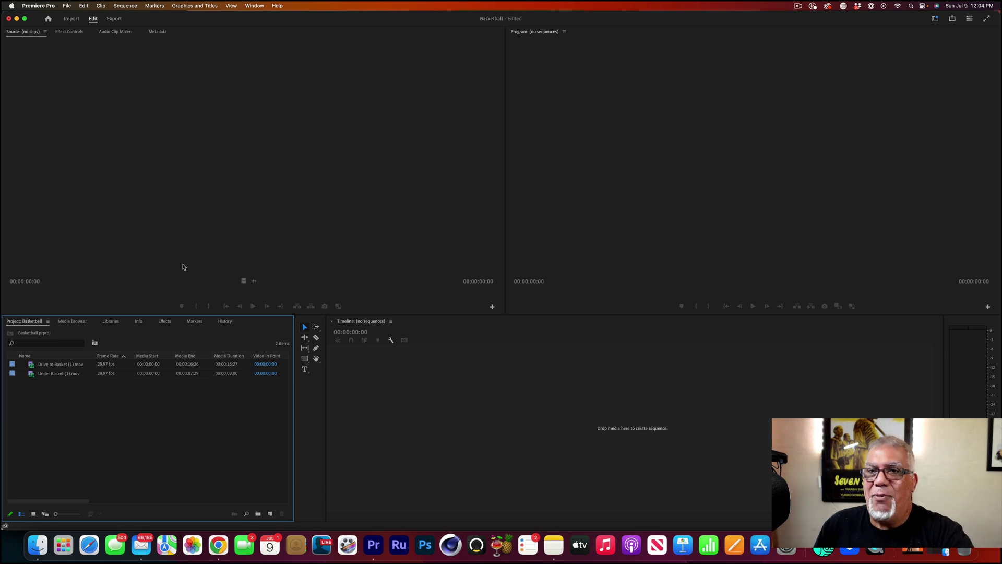
scroll(138, 360, right, 1)
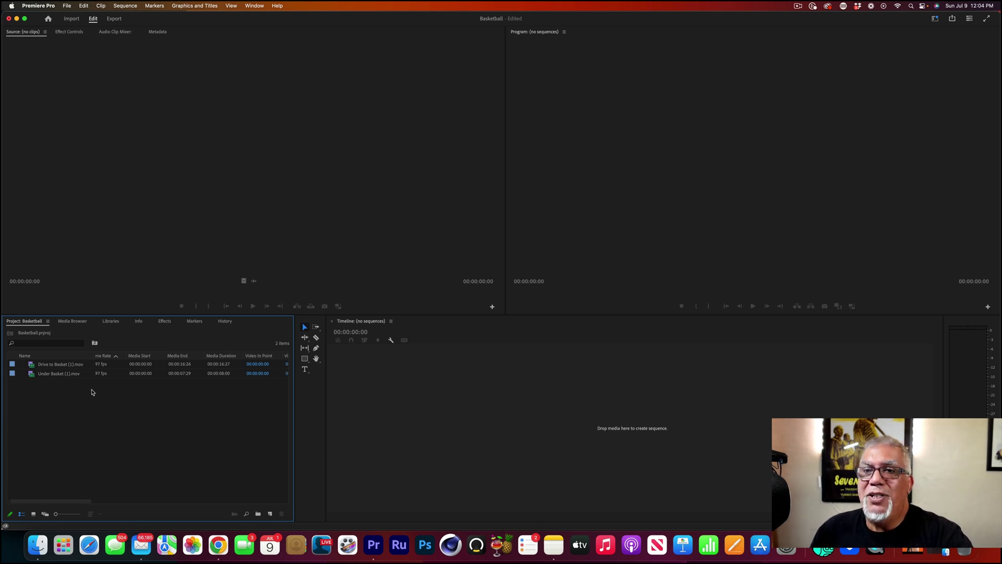
scroll(128, 396, left, 1)
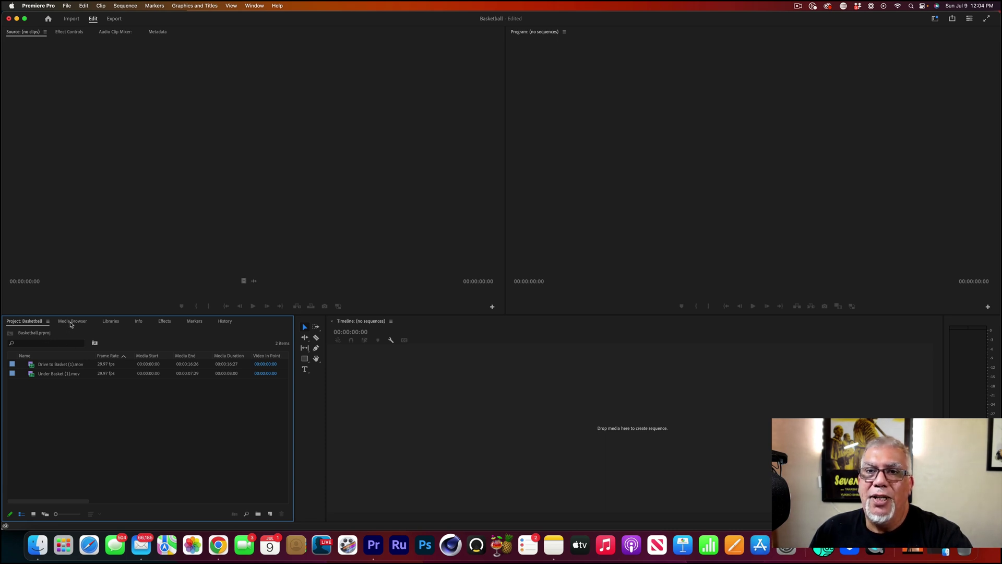
Look through the Media Browser, Libraries and Info panels, dismissing the libraries tip
click(71, 322)
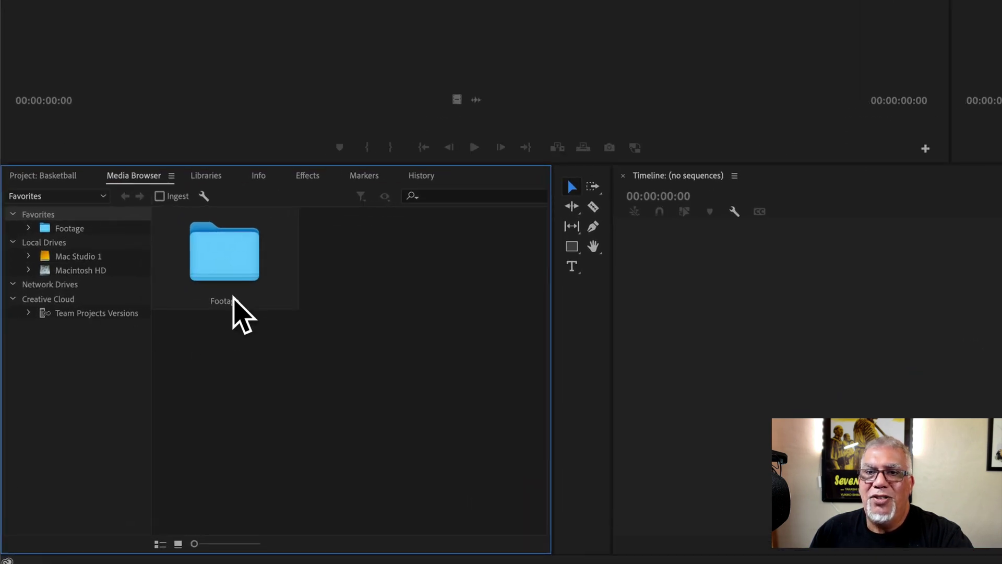
click(203, 177)
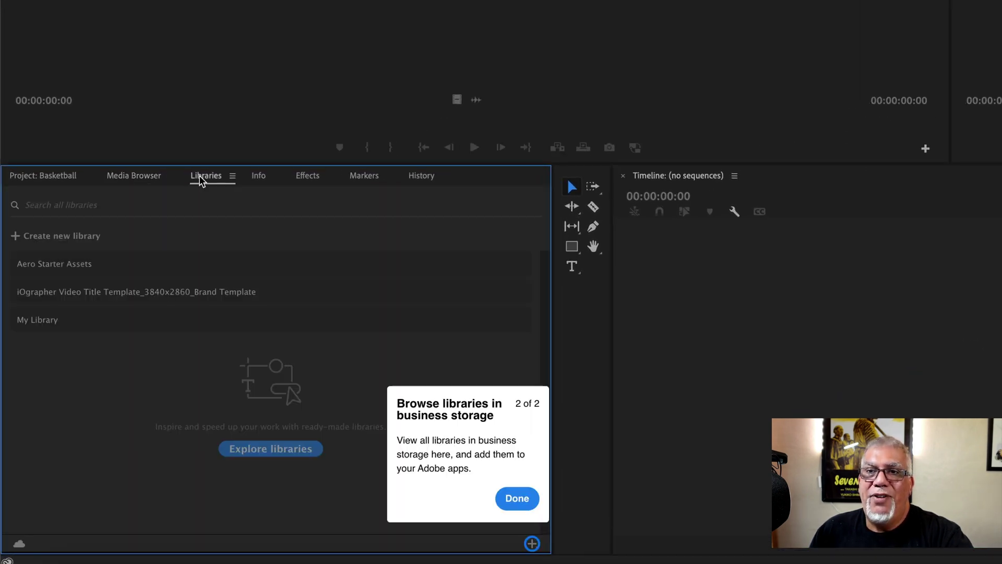
click(509, 501)
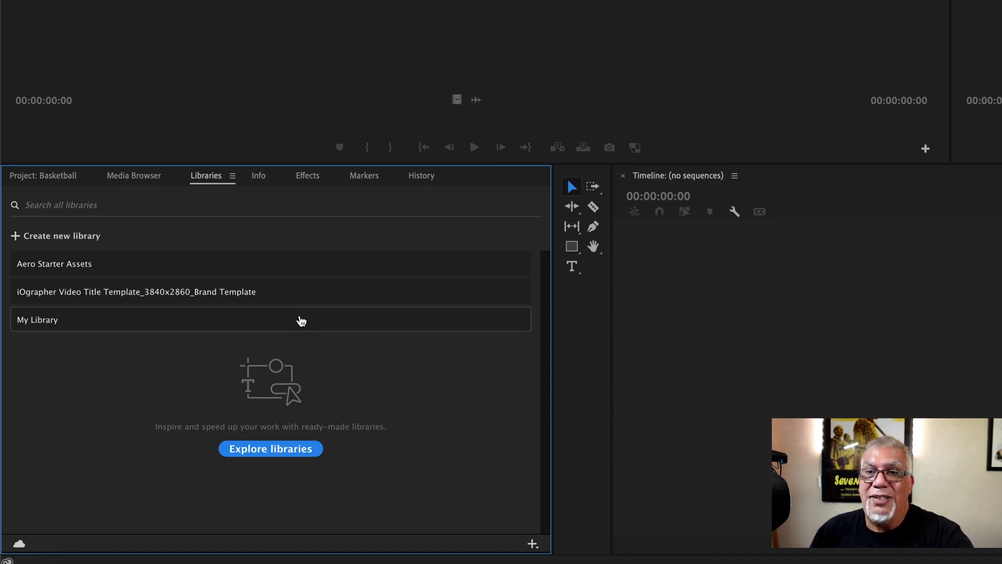
click(259, 178)
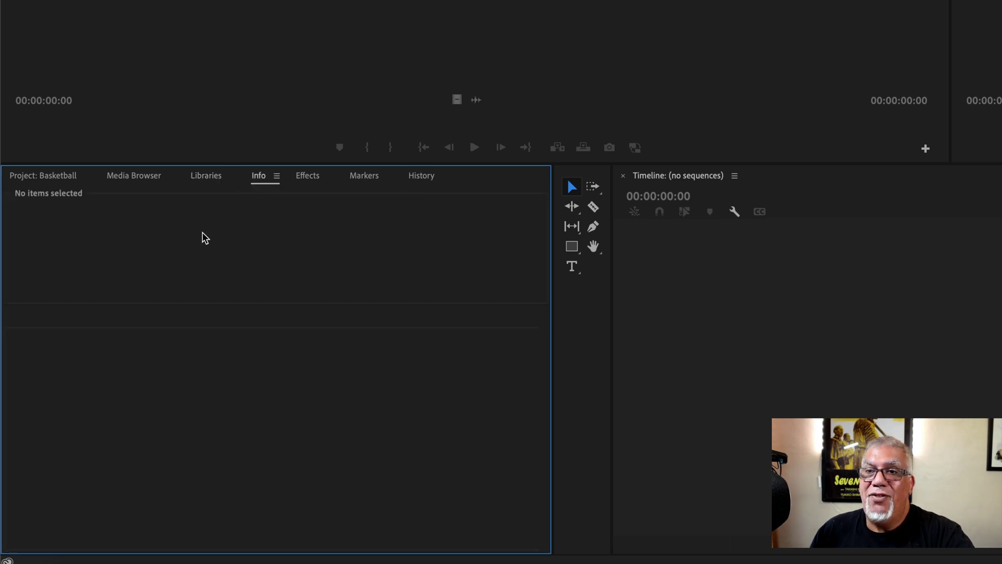
Select Drive to Basket (1).mov and view its Info: 1280 x 720 at 29.97 fps
click(47, 180)
click(71, 261)
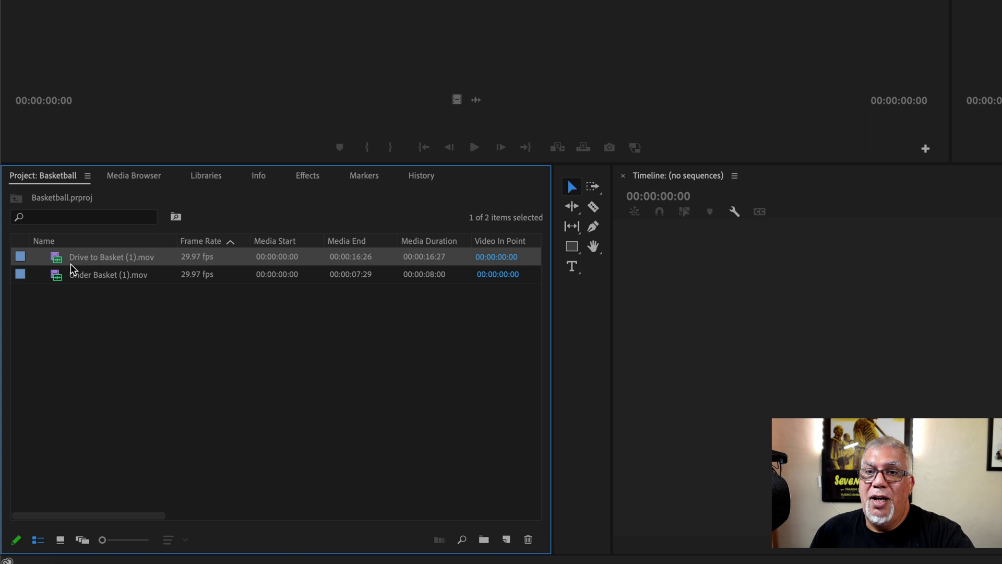
click(260, 178)
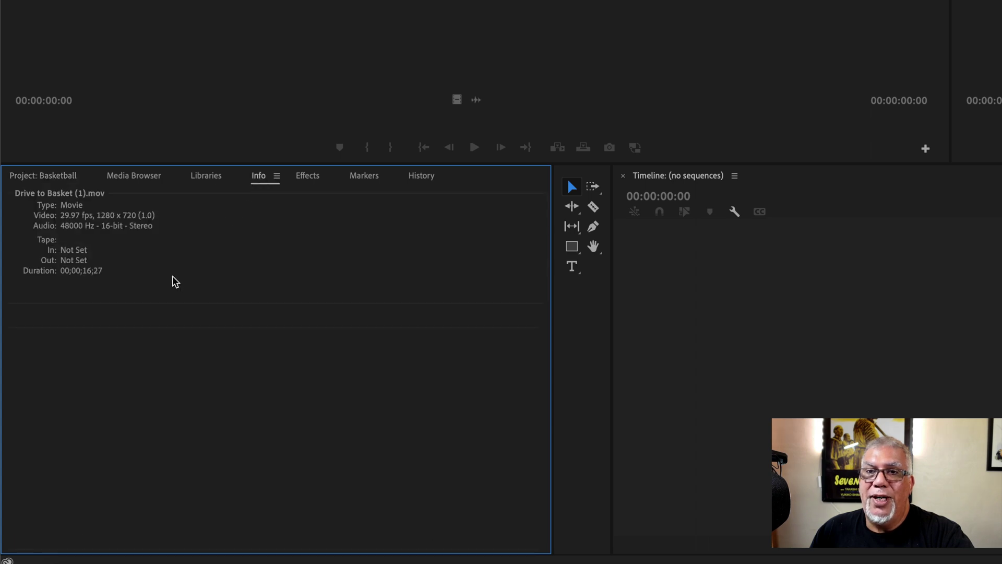
click(29, 178)
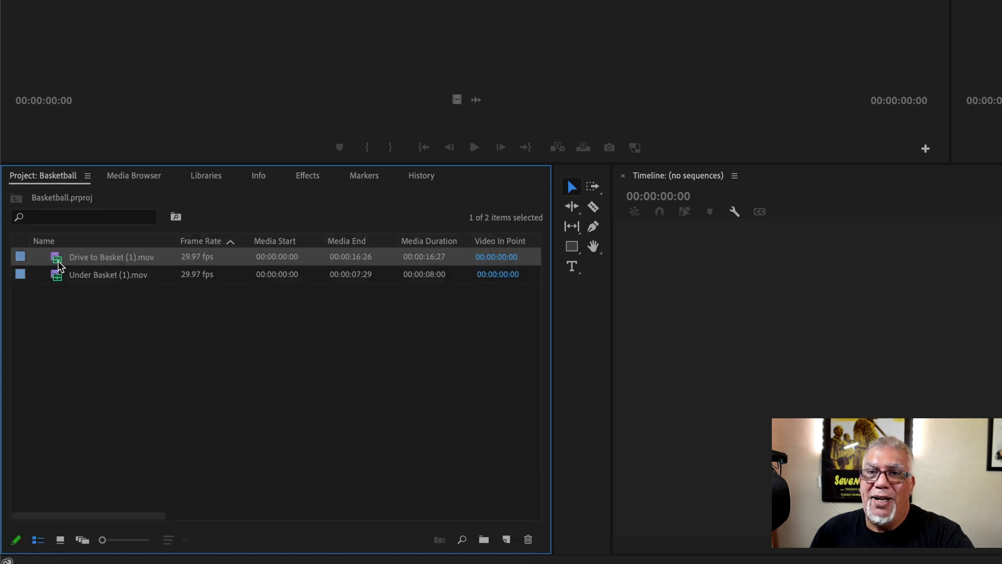
click(271, 176)
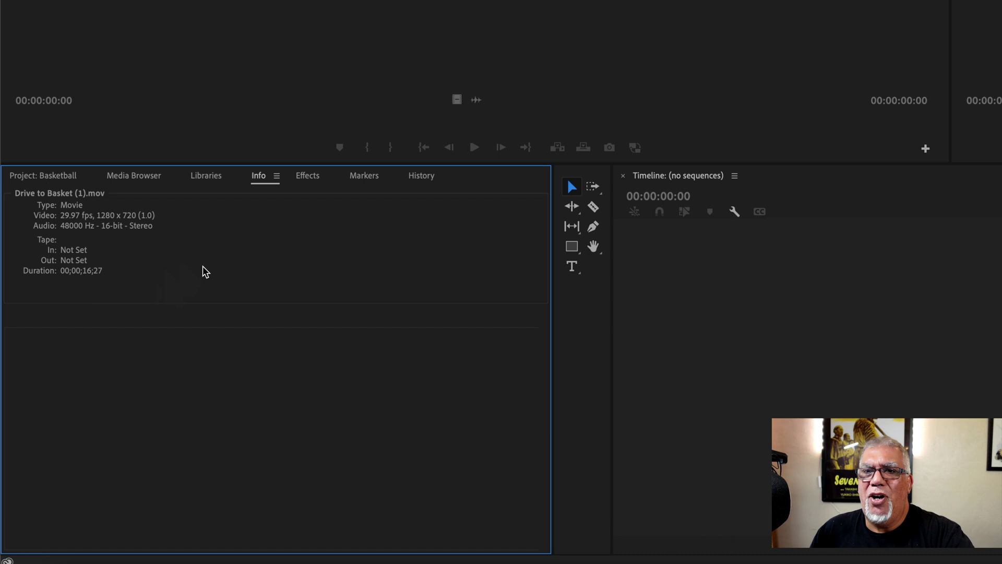
Browse the Effects, Markers and History panels, then return to the Basketball clip list
click(306, 177)
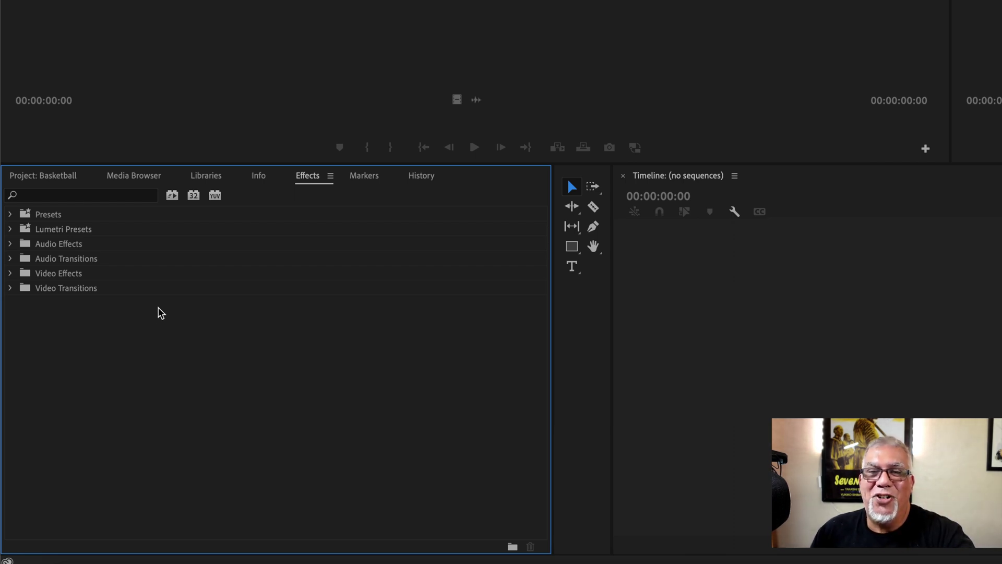
click(359, 177)
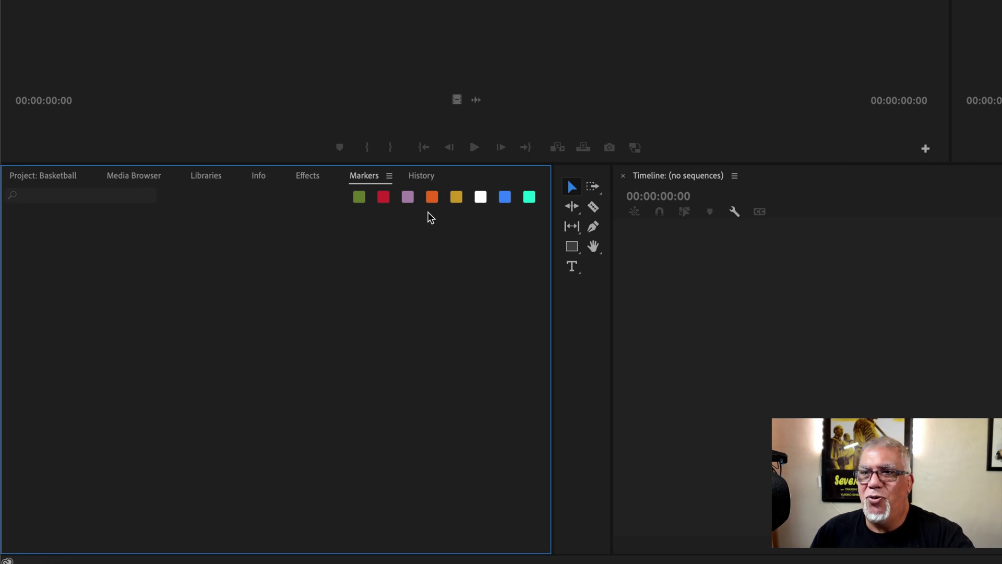
click(422, 178)
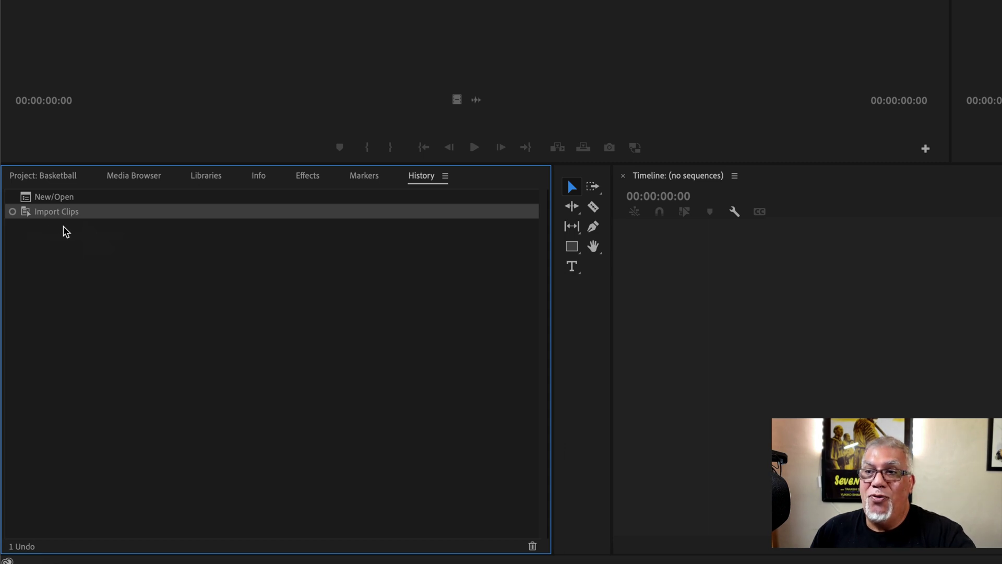
click(48, 177)
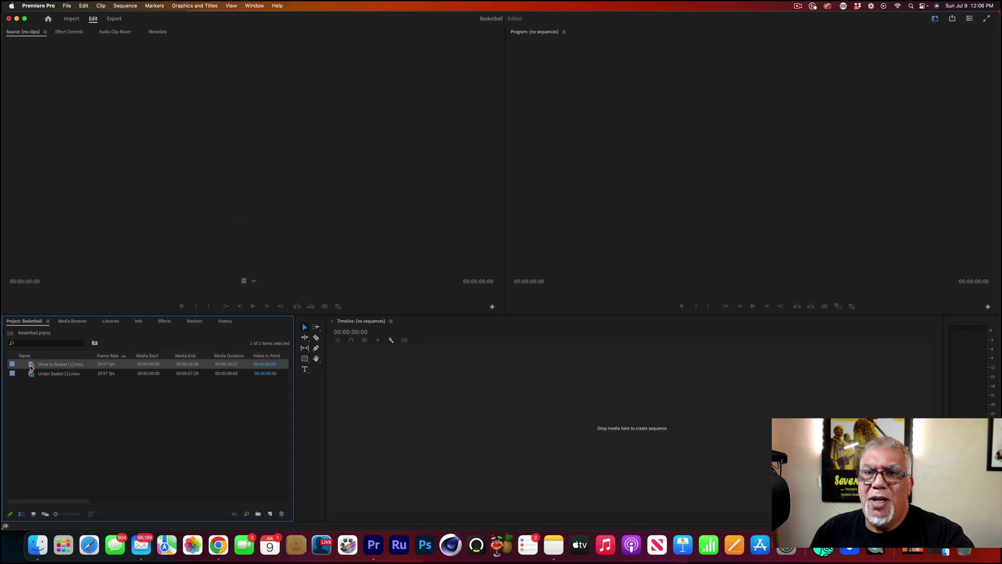
Preview Drive to Basket (1).mov in the Source monitor, then check Effect Controls and Audio Clip Mixer
double_click(31, 366)
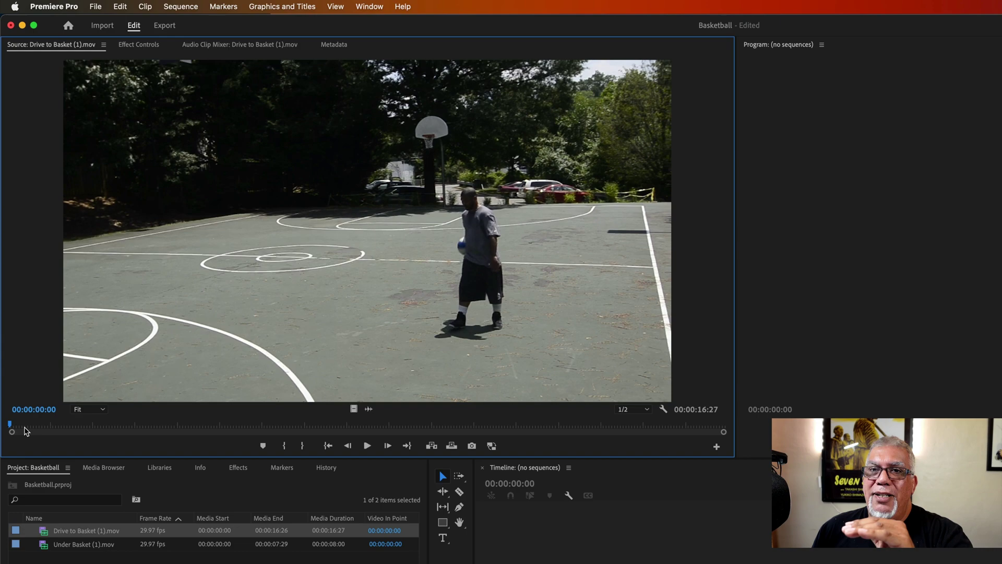
click(26, 426)
drag(27, 426, 10, 443)
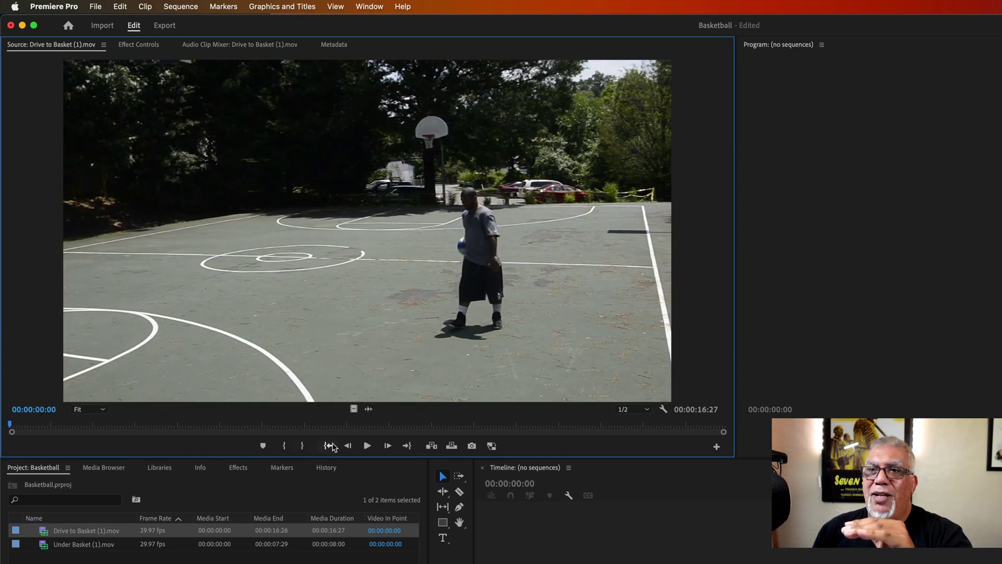
click(365, 446)
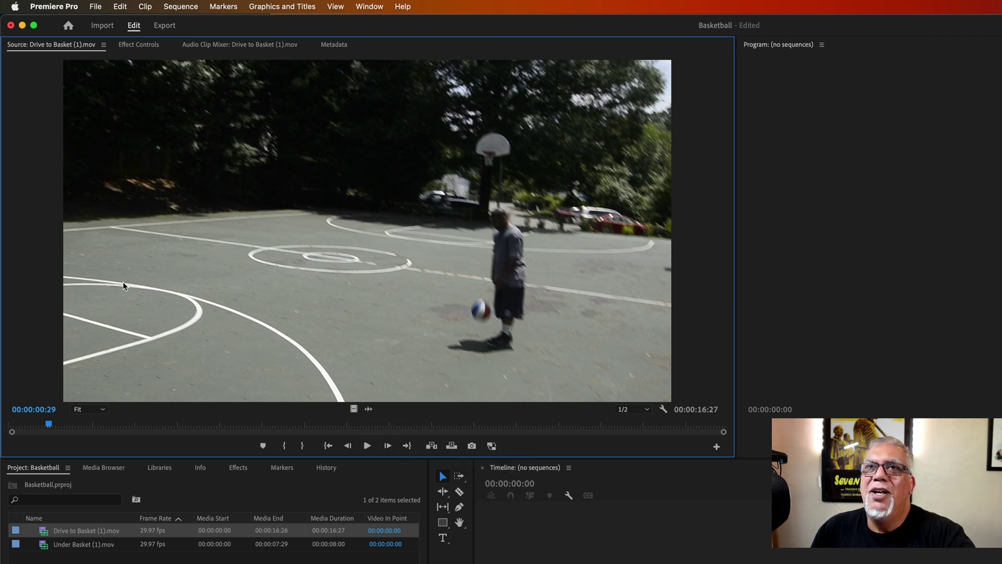
click(140, 45)
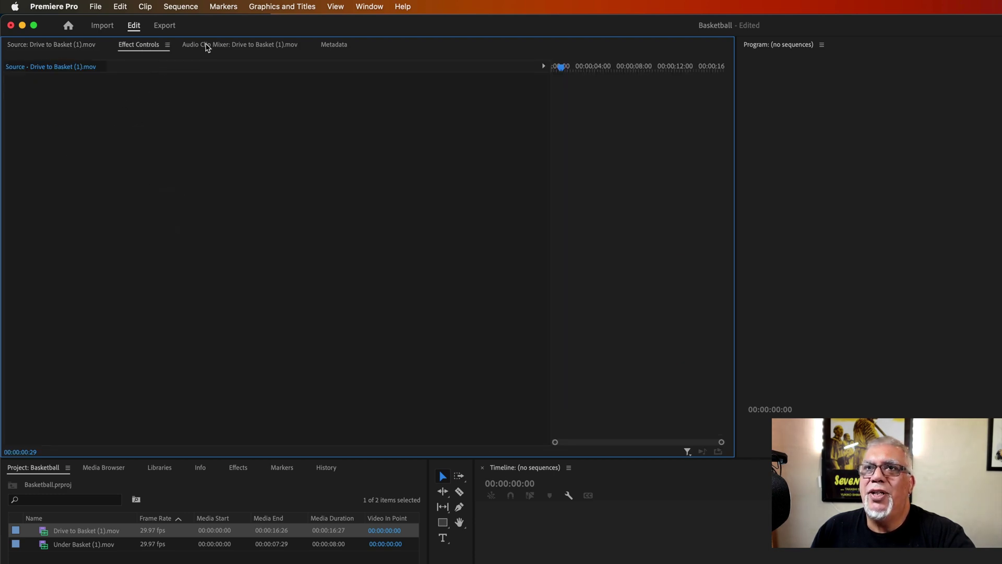
click(207, 48)
Show Drive to Basket (1).mov's metadata, expanding and collapsing Rights Management and Dublin Core
click(335, 49)
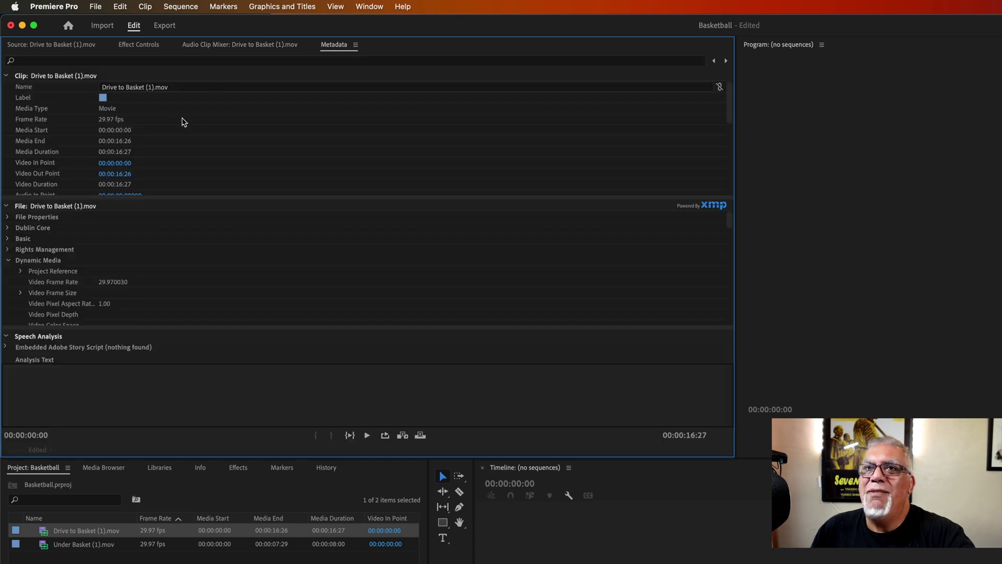
scroll(216, 153, down, 3)
scroll(216, 153, up, 3)
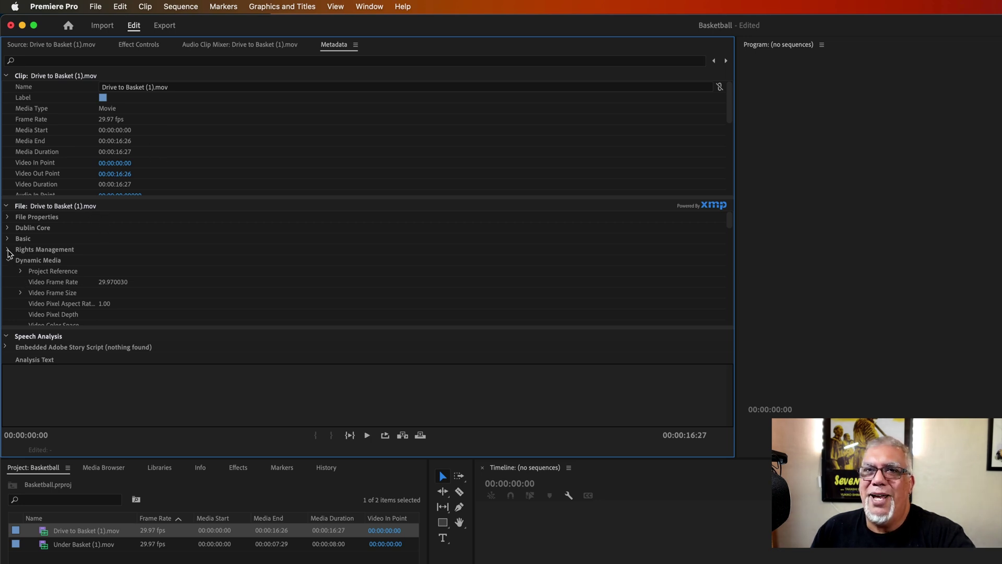
click(8, 250)
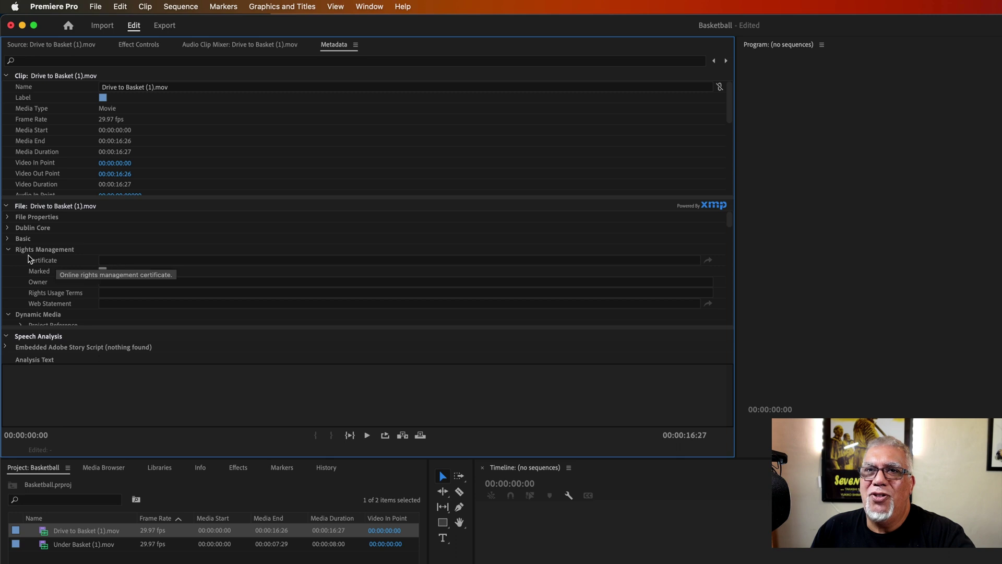
click(8, 250)
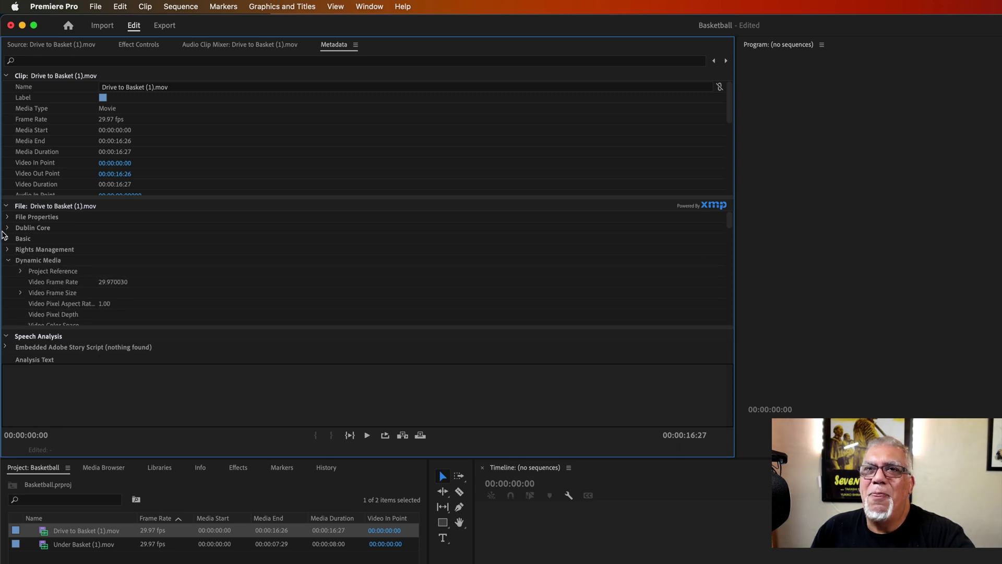
click(8, 229)
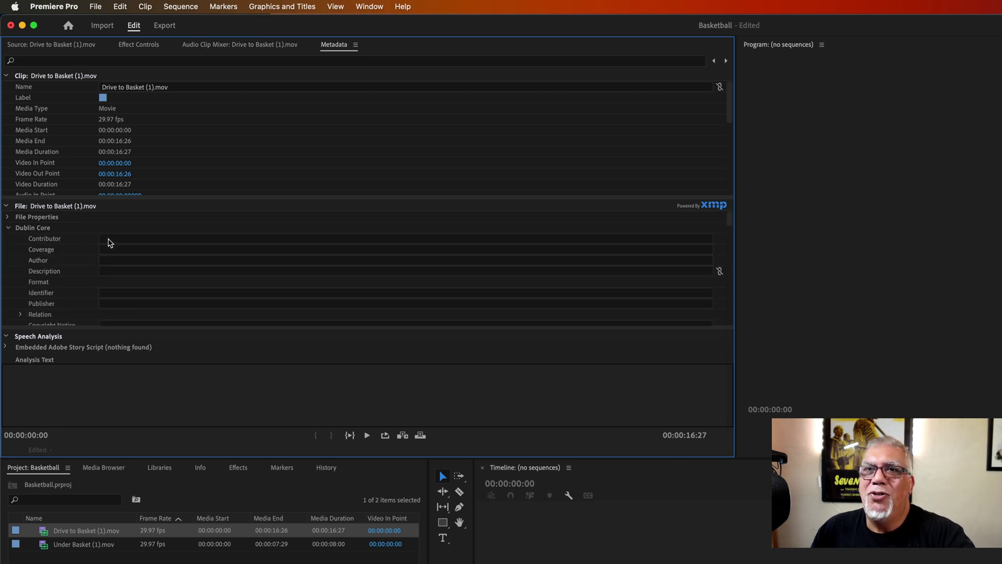
scroll(118, 273, down, 2)
scroll(115, 268, up, 2)
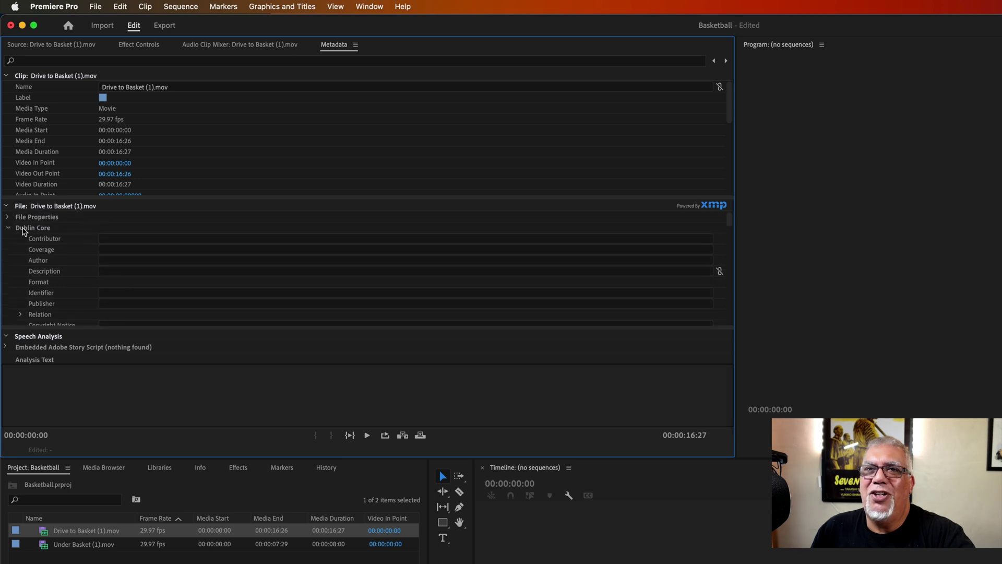
click(9, 228)
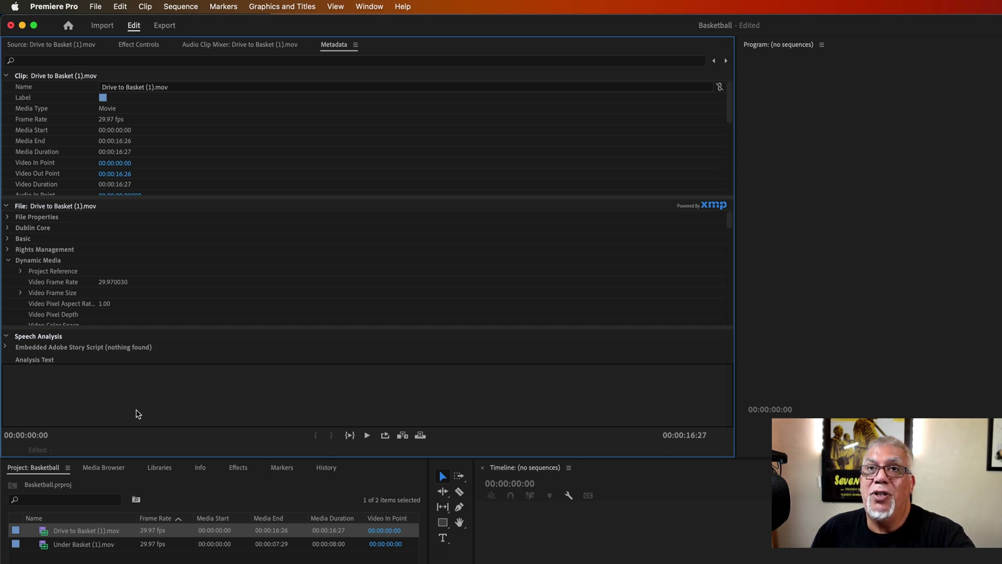
Return to the Source view of Drive to Basket (1).mov and play it from the start to 00:00:11:21
click(225, 47)
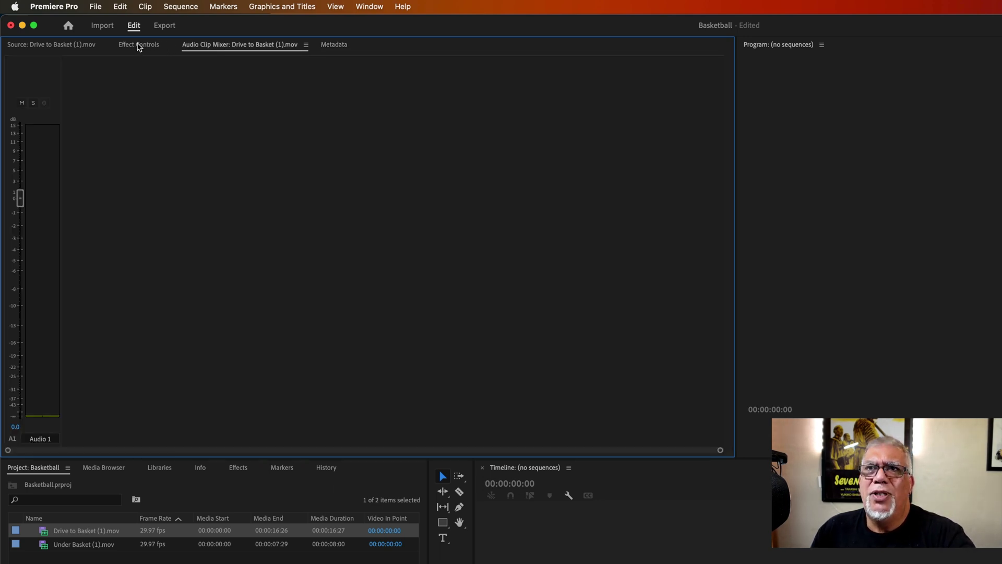
click(139, 45)
click(61, 47)
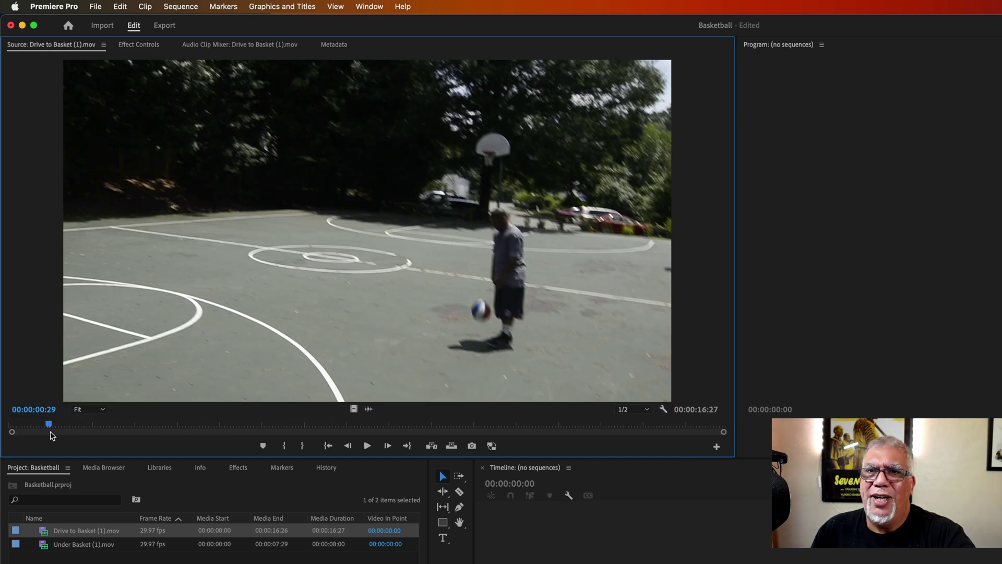
drag(49, 424, 7, 428)
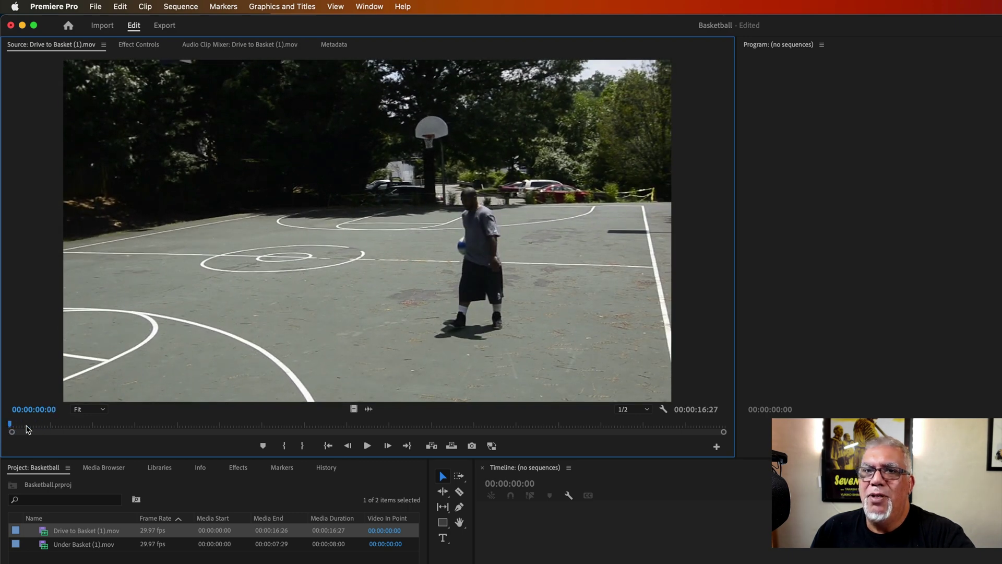
key(space)
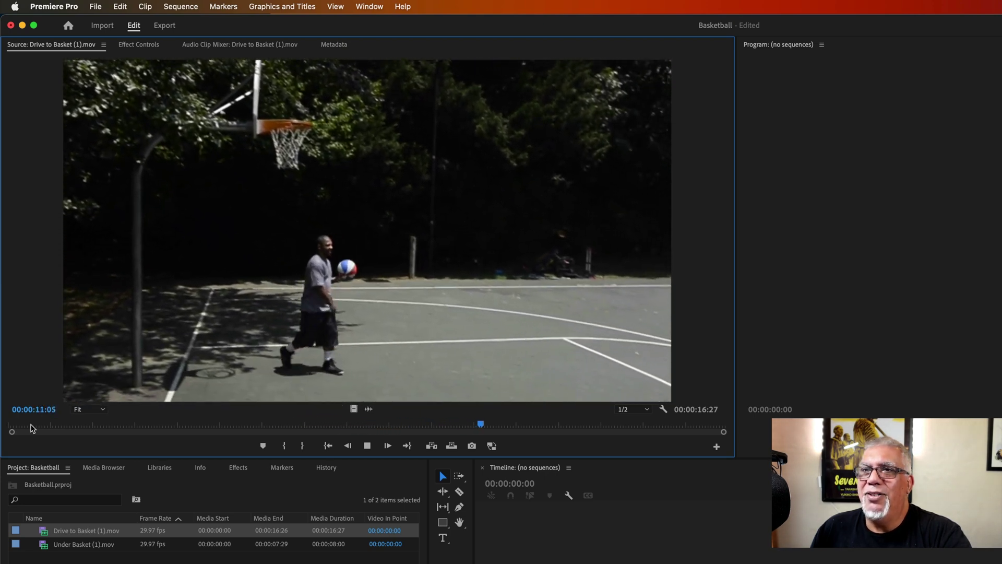
key(space)
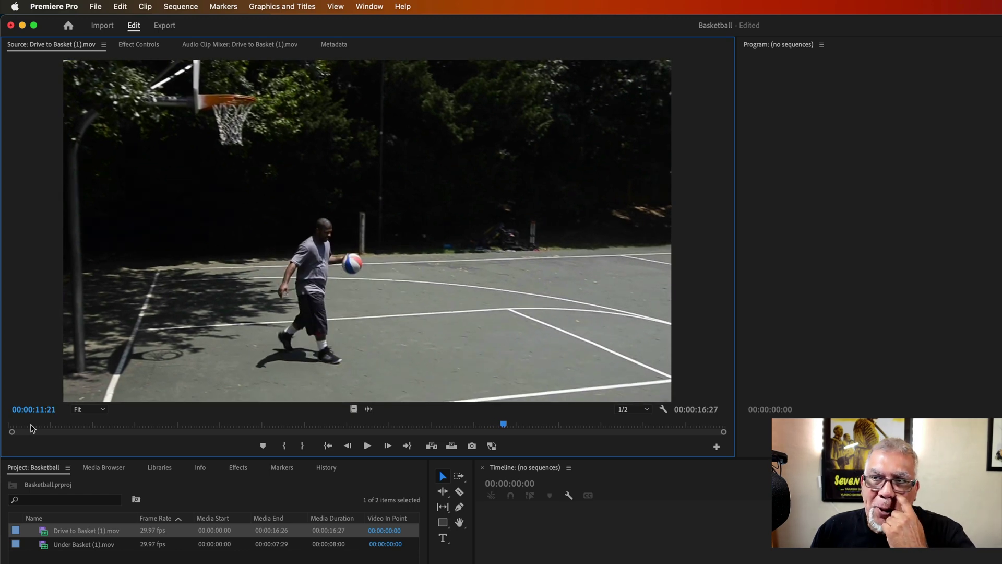
Mark Drive to Basket (1).mov from 00:00:06:06 to 00:00:09:12 and drag it toward the timeline
click(58, 427)
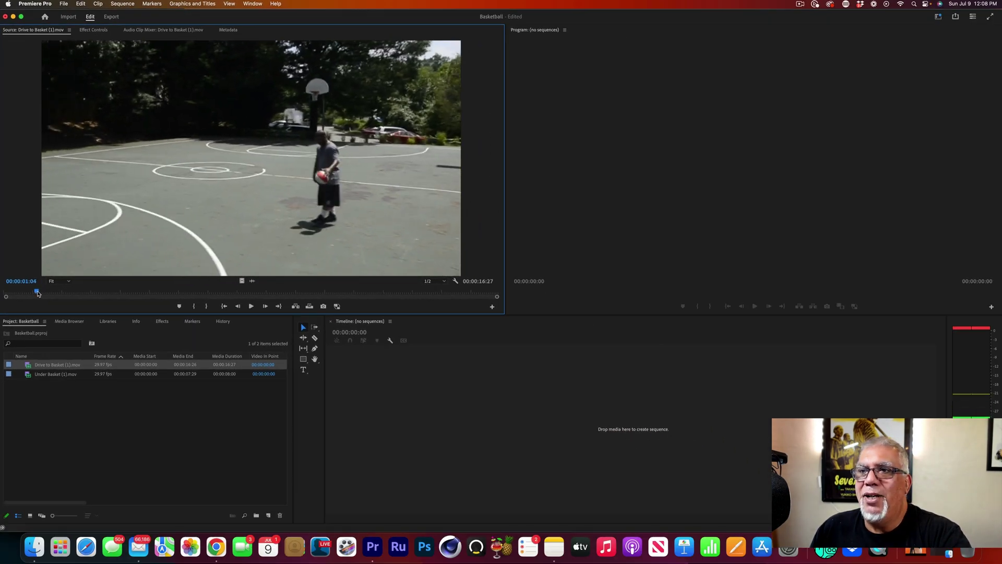
drag(37, 294, 187, 307)
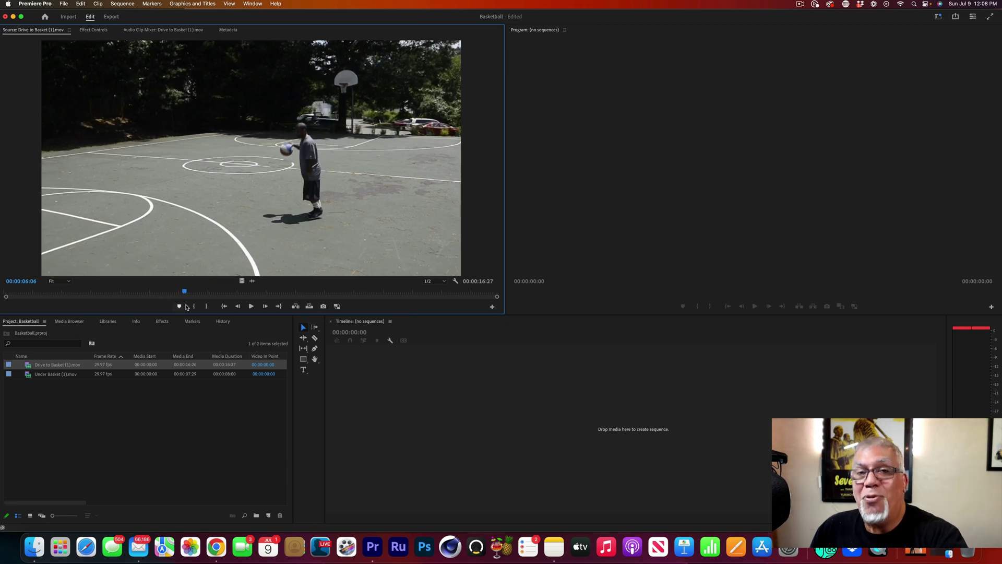
key(i)
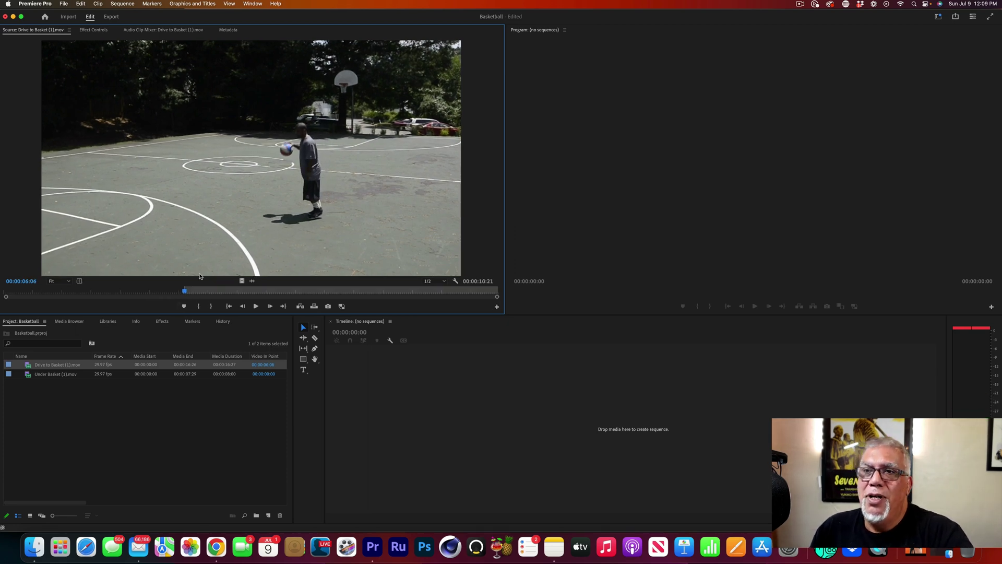
drag(185, 293, 278, 300)
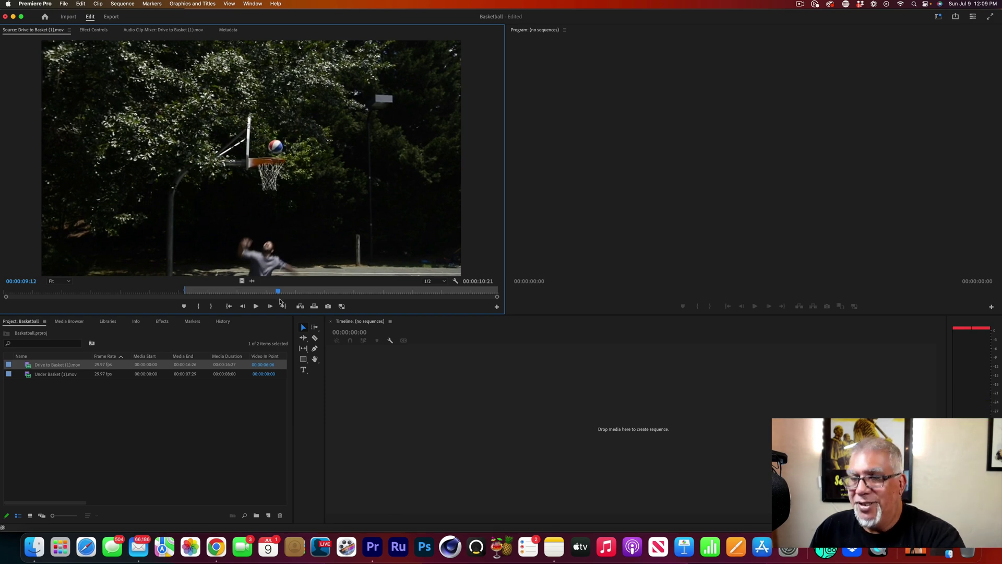
key(o)
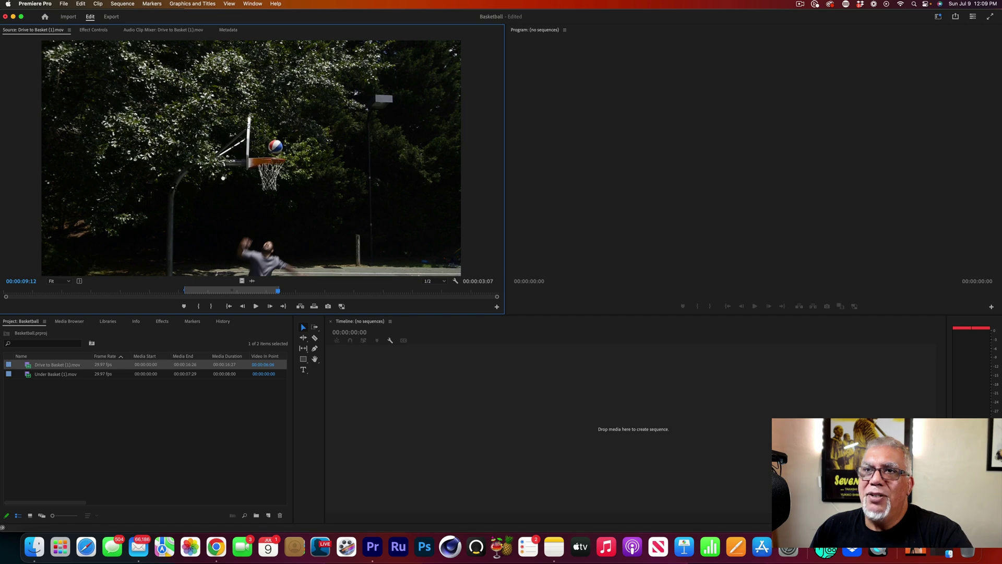
drag(259, 194, 356, 401)
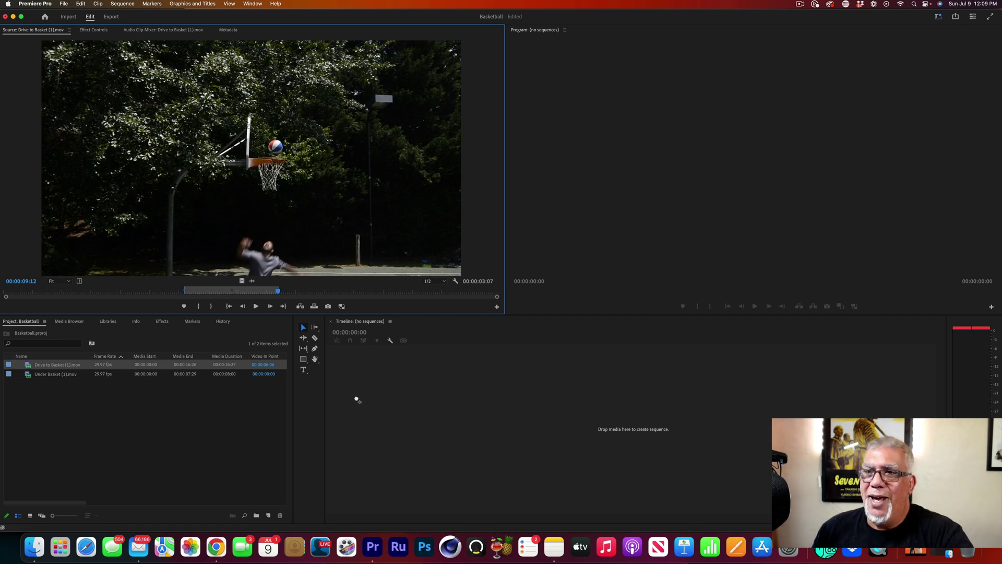
Place the marked 00:00:03:07 drive section onto the empty timeline as a new sequence
drag(357, 400, 357, 400)
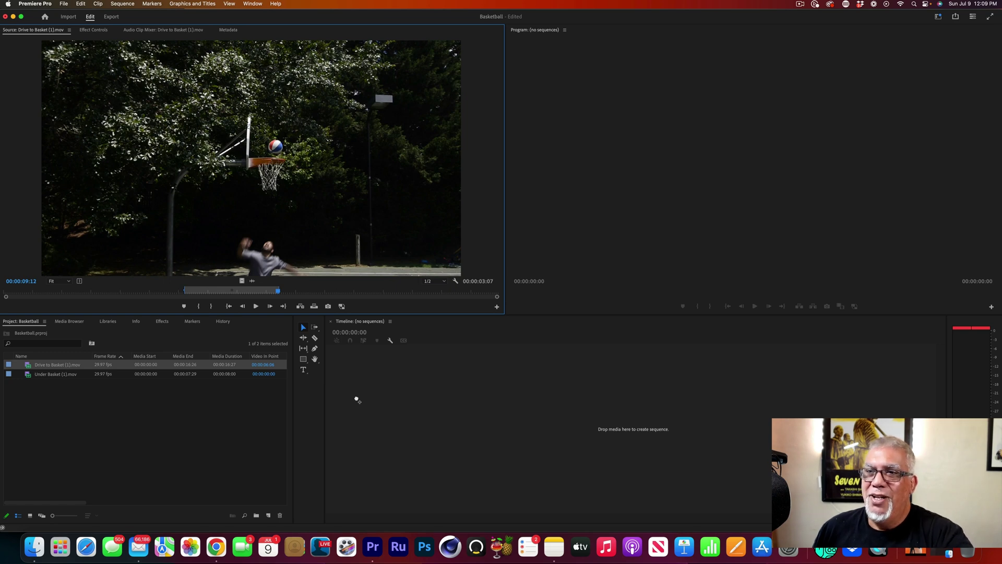
Bring up the Project panel's list of new items to create
click(268, 516)
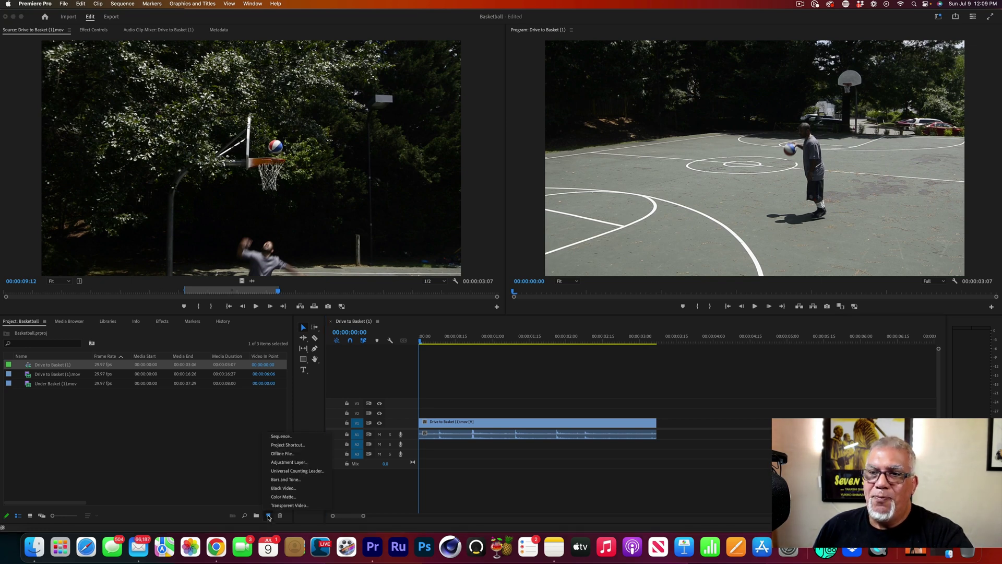
Start a new sequence, browse the Available Presets, then cancel without creating it
click(280, 437)
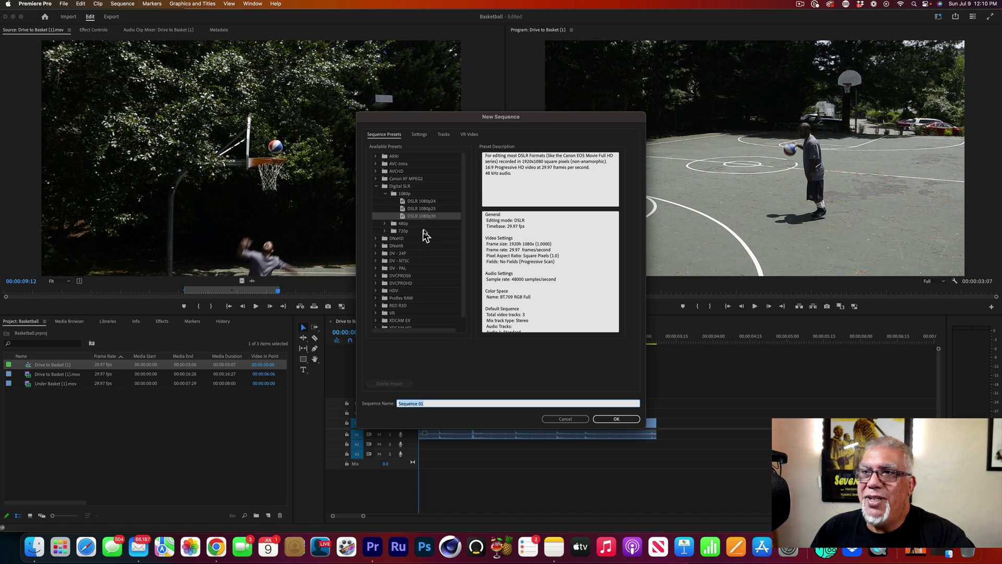
scroll(421, 290, down, 1)
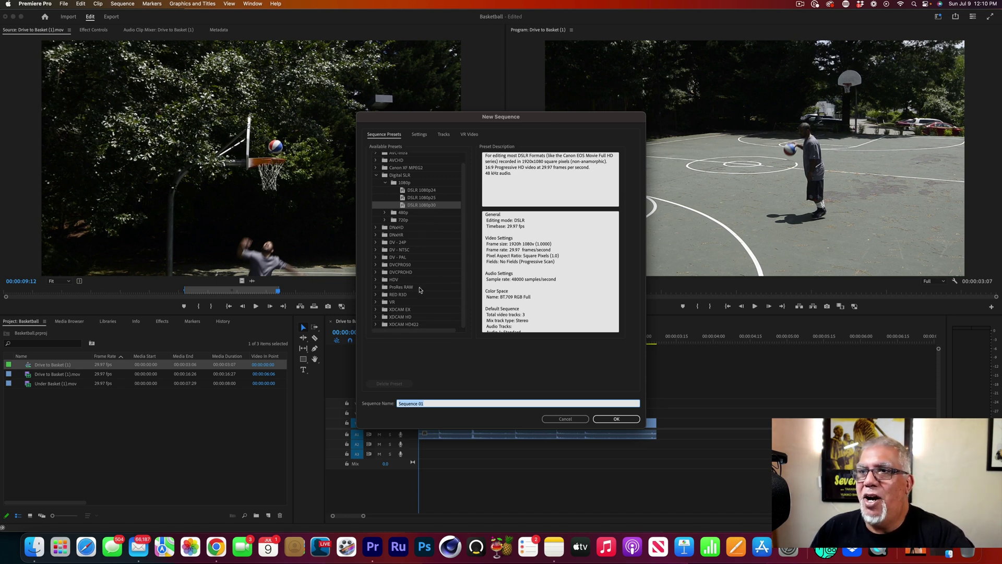
click(567, 420)
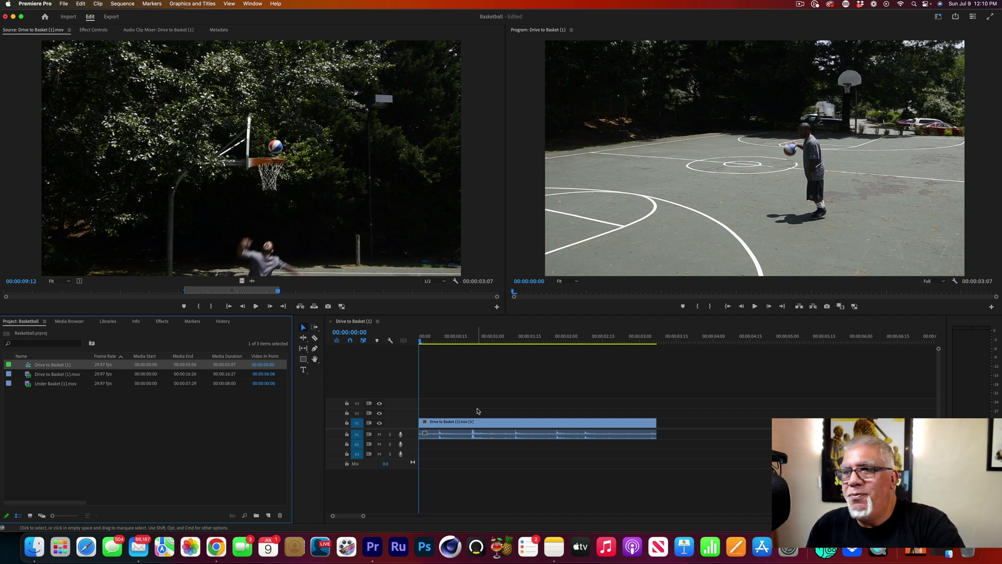
drag(424, 345, 386, 359)
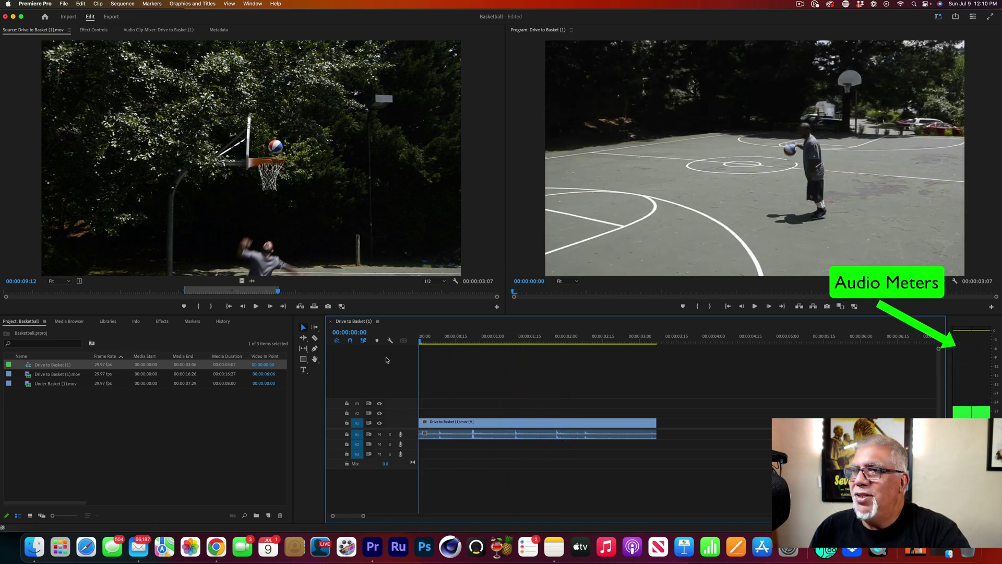
Load Under Basket (1).mov for viewing and park the sequence time on the drive clip's last frame
double_click(37, 385)
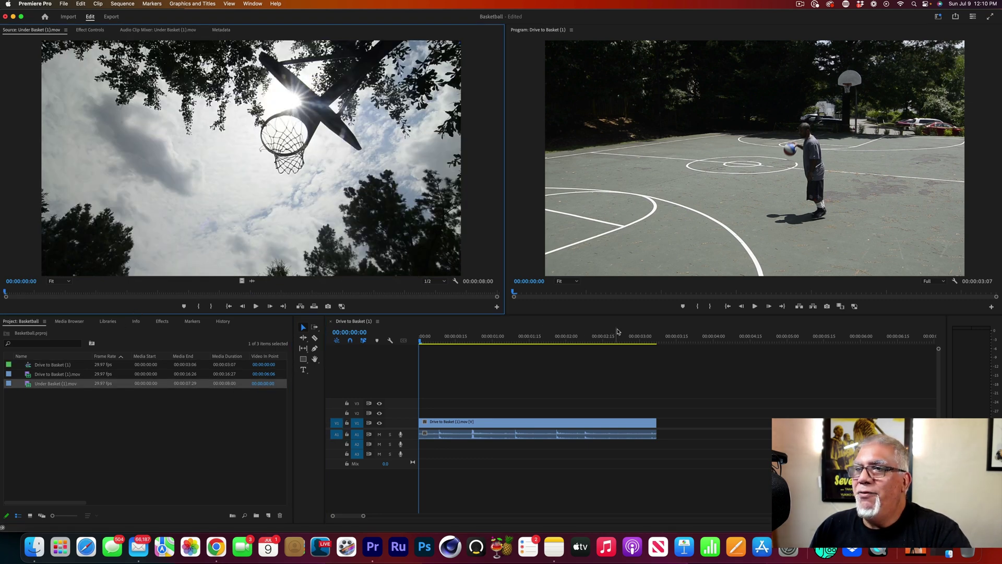
drag(630, 340, 655, 342)
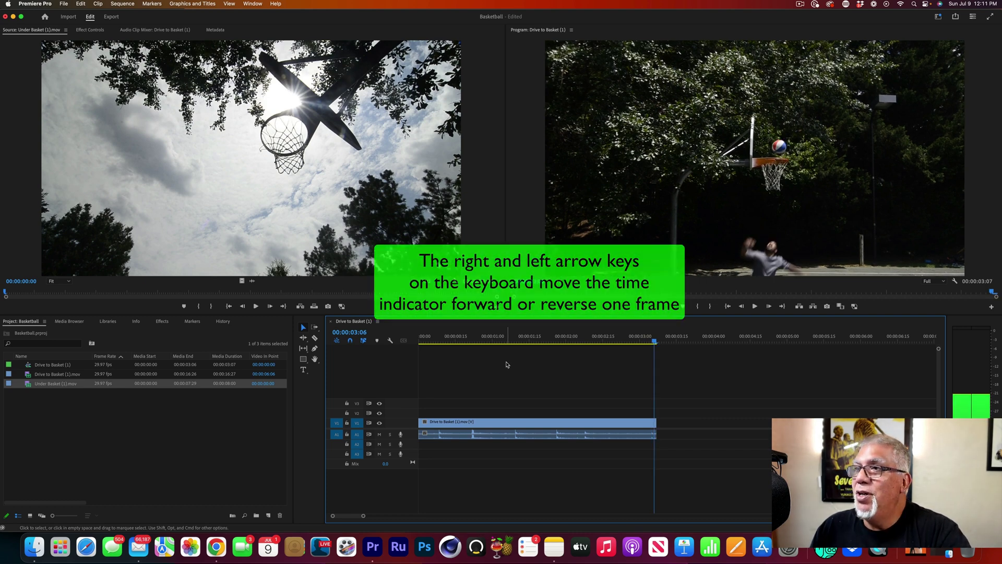
key(Right)
key(Left)
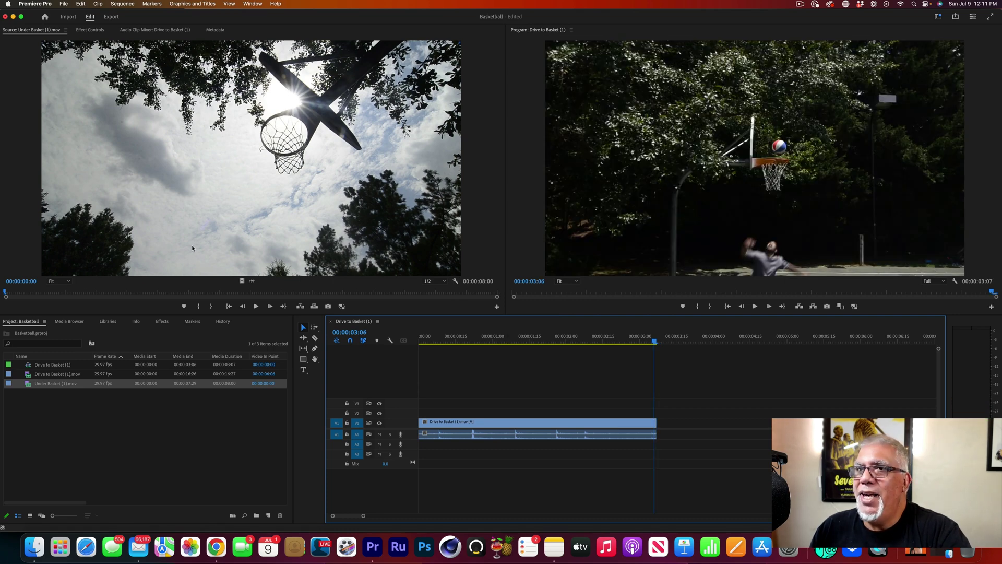
Mark the under-basket shot from 00:00:04:20 to 00:00:05:10, a 21-frame range
drag(23, 292, 290, 309)
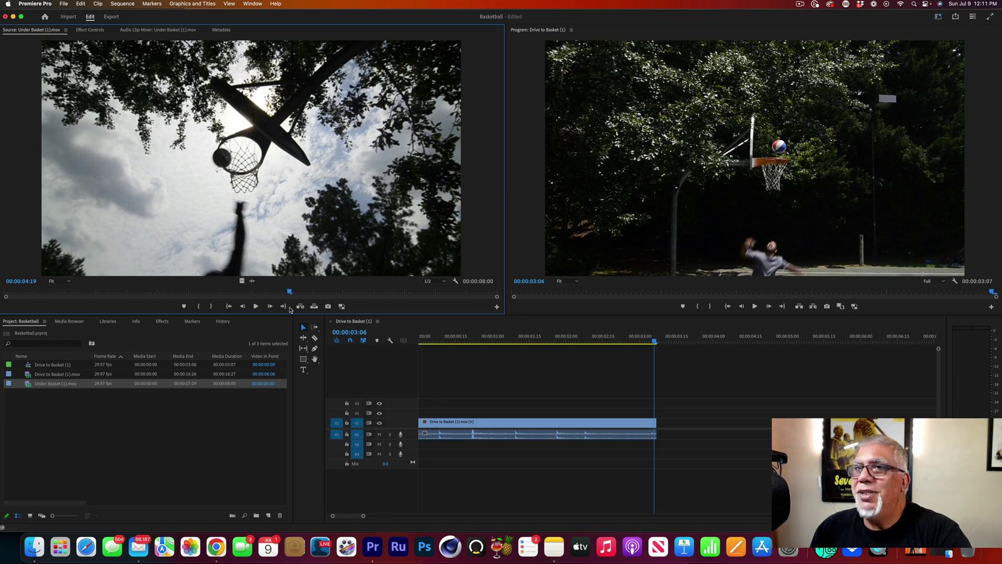
drag(290, 310, 292, 310)
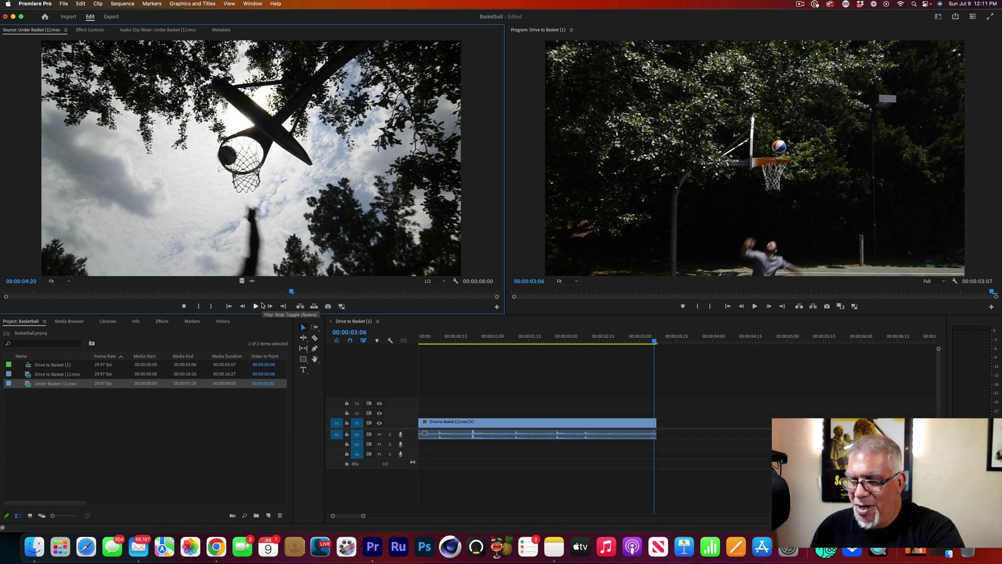
key(i)
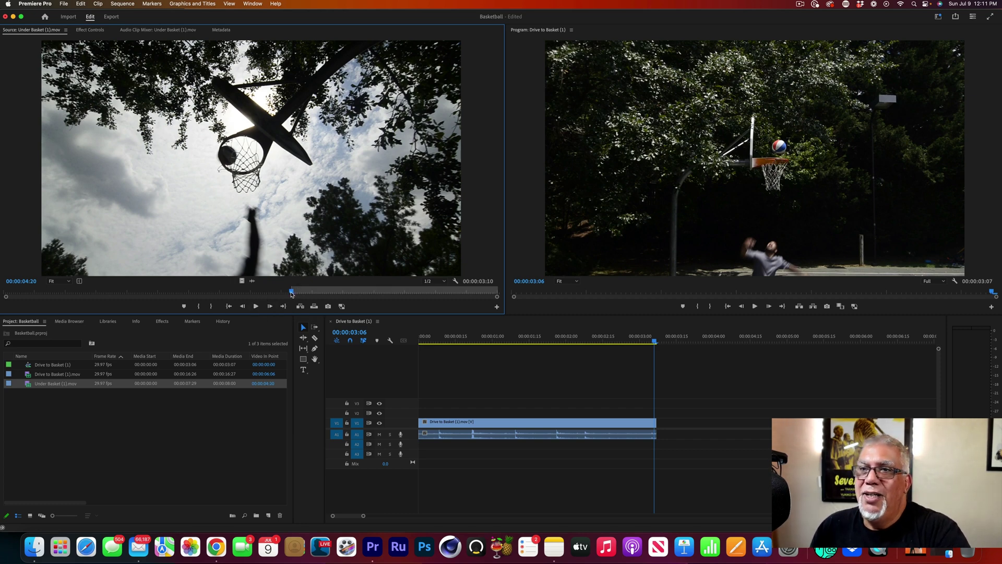
drag(291, 294, 331, 298)
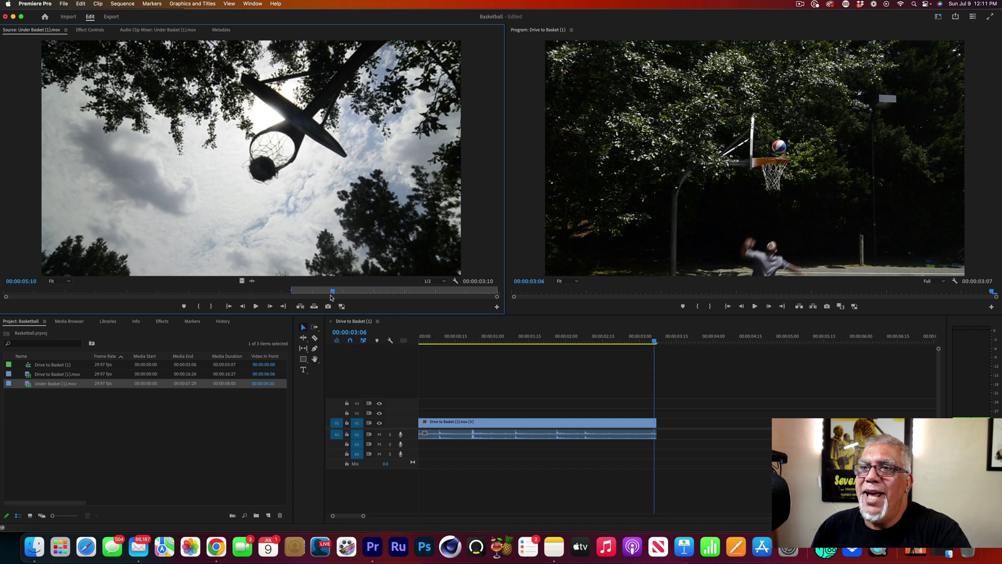
key(o)
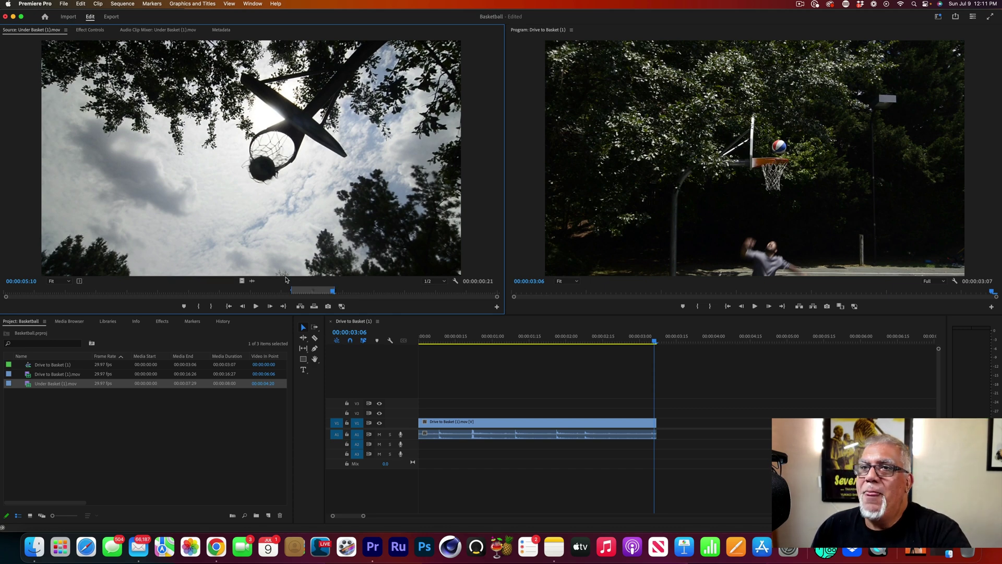
Drop the 21-frame Under Basket shot onto V1 right after the drive clip
drag(262, 233, 661, 423)
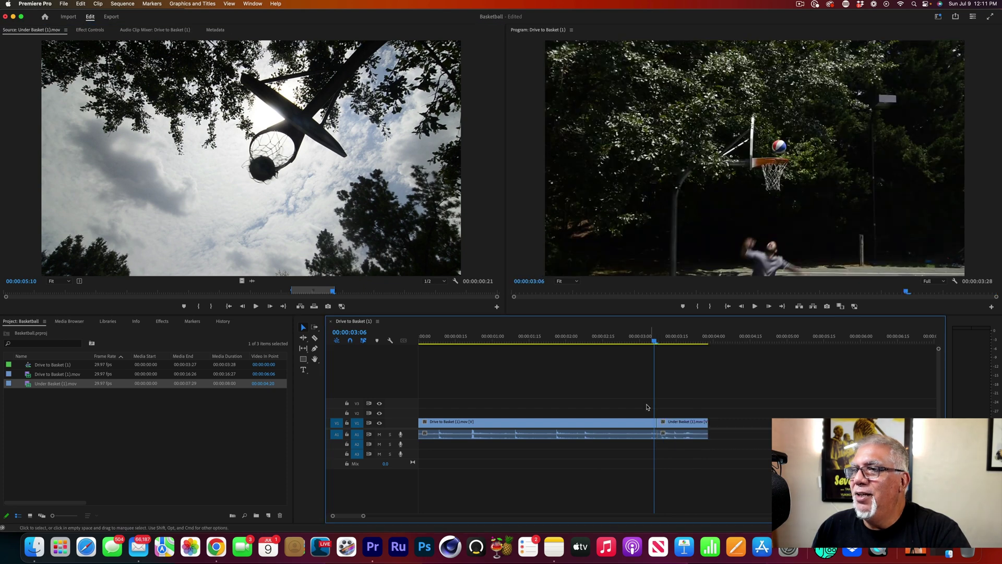
click(628, 338)
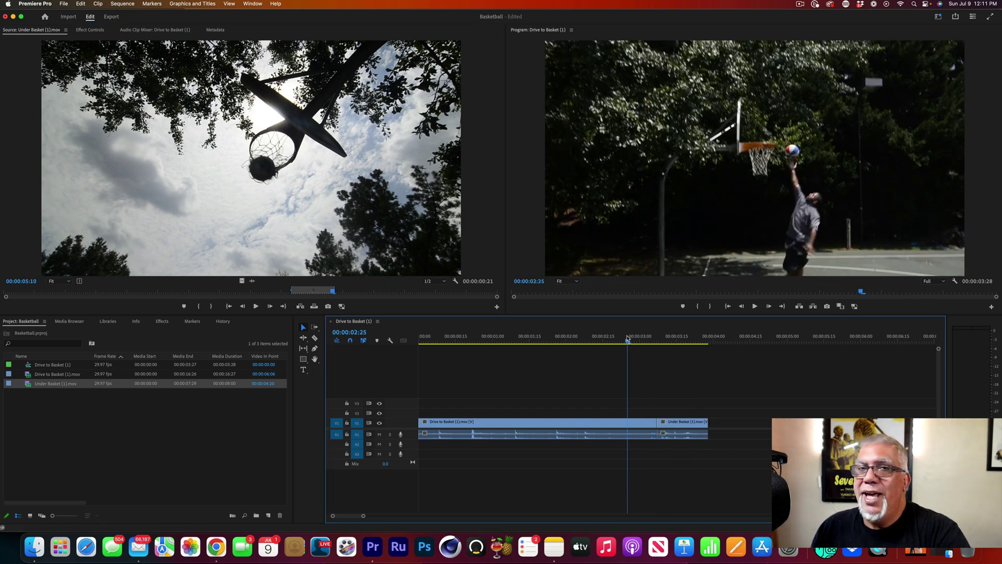
key(space)
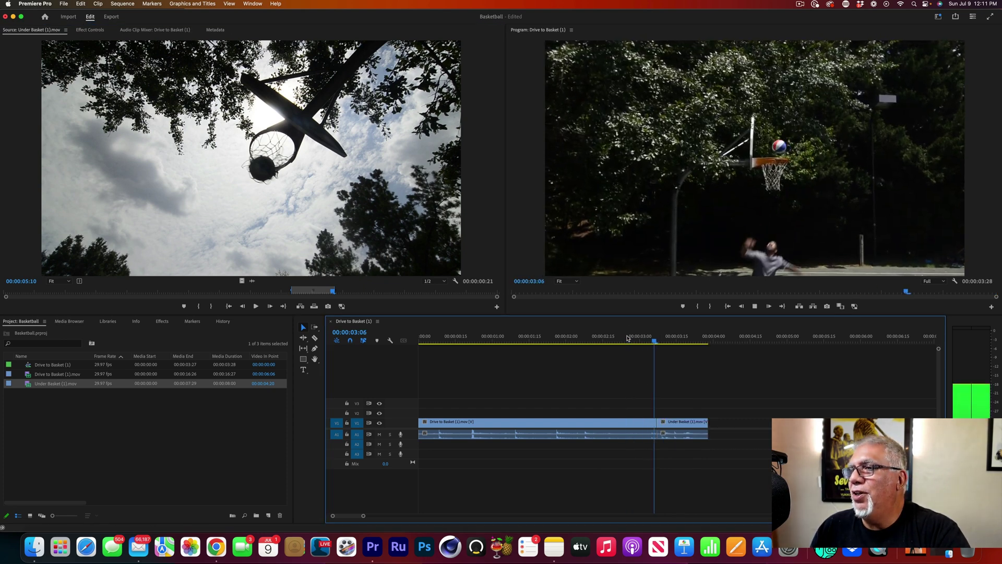
key(space)
scroll(559, 329, right, 1)
Play back and scrub from 00:00:03:00 across the cut into the under-basket shot
click(489, 338)
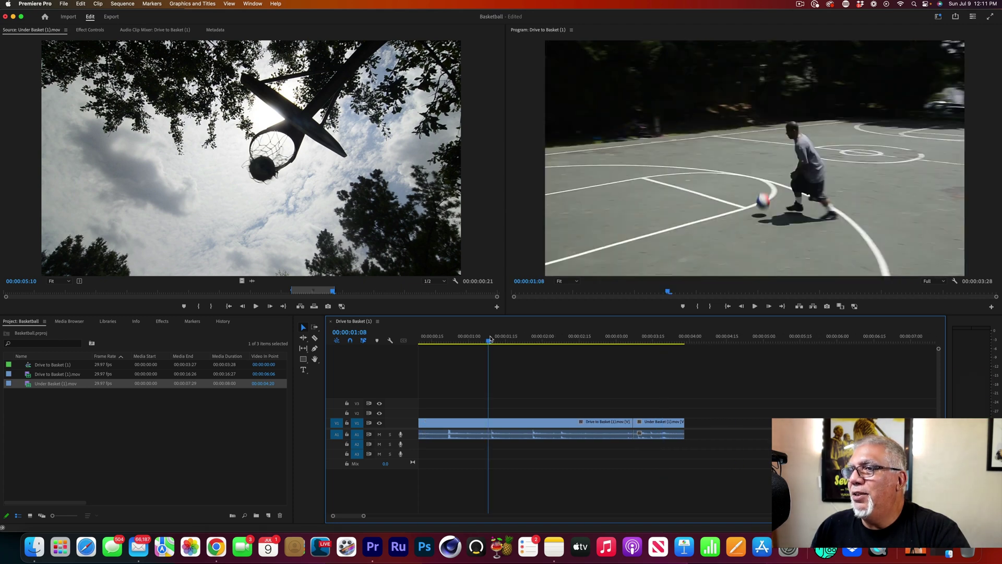
key(space)
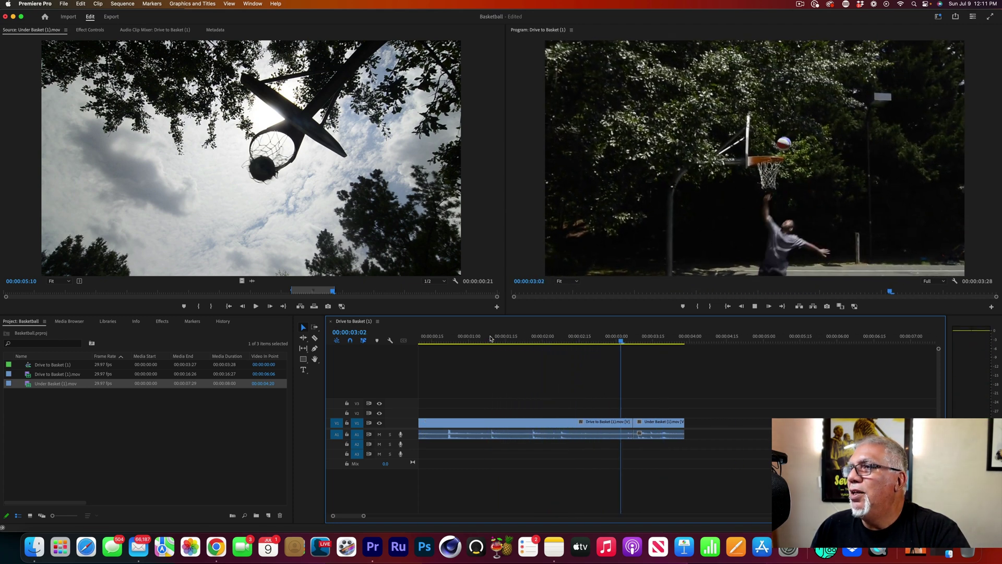
key(space)
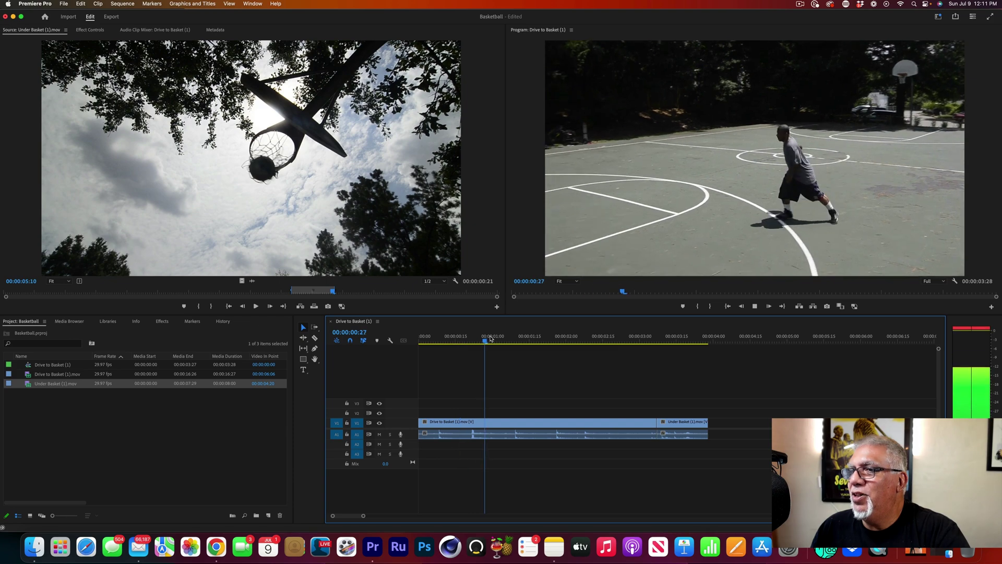
key(space)
click(642, 340)
drag(642, 341, 663, 344)
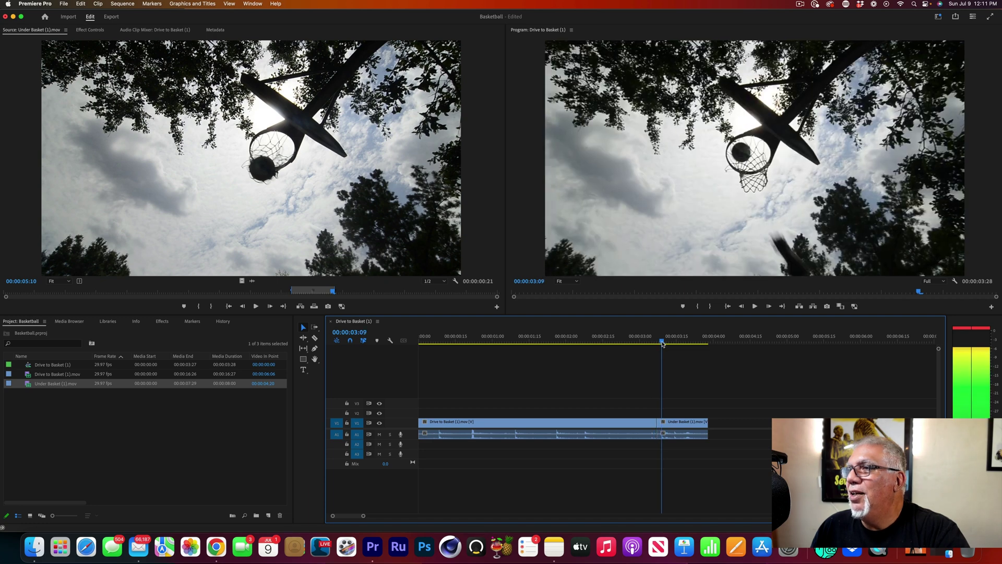
Try trimming the Under Basket clip's start, undo it, and split the clip at 00:00:03:09
click(672, 424)
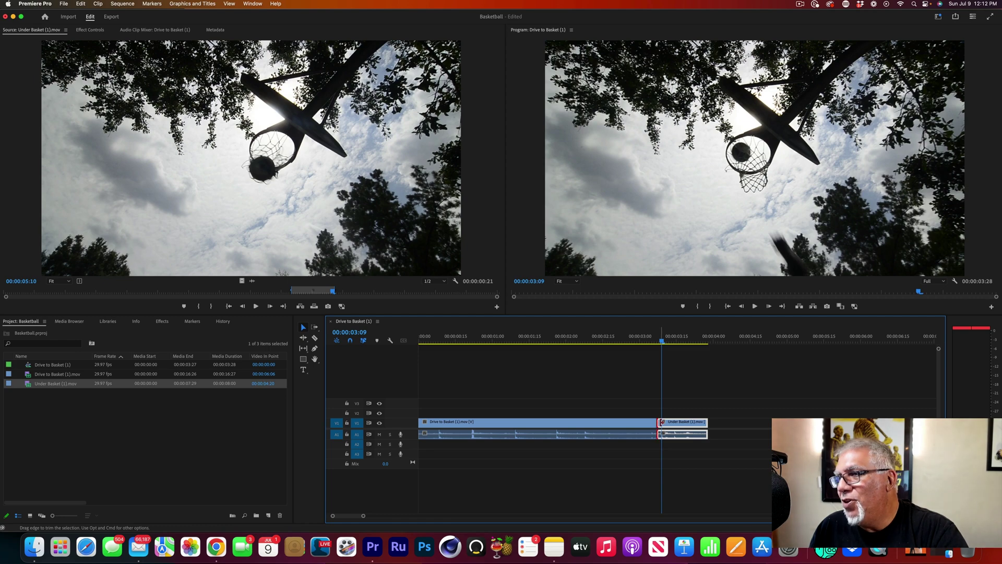
drag(660, 422, 663, 422)
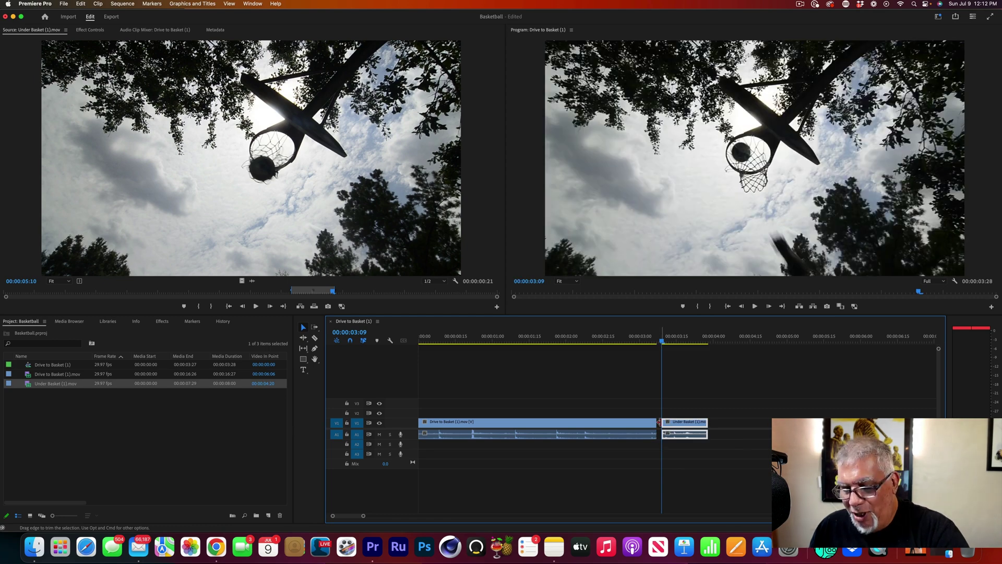
key(super+z)
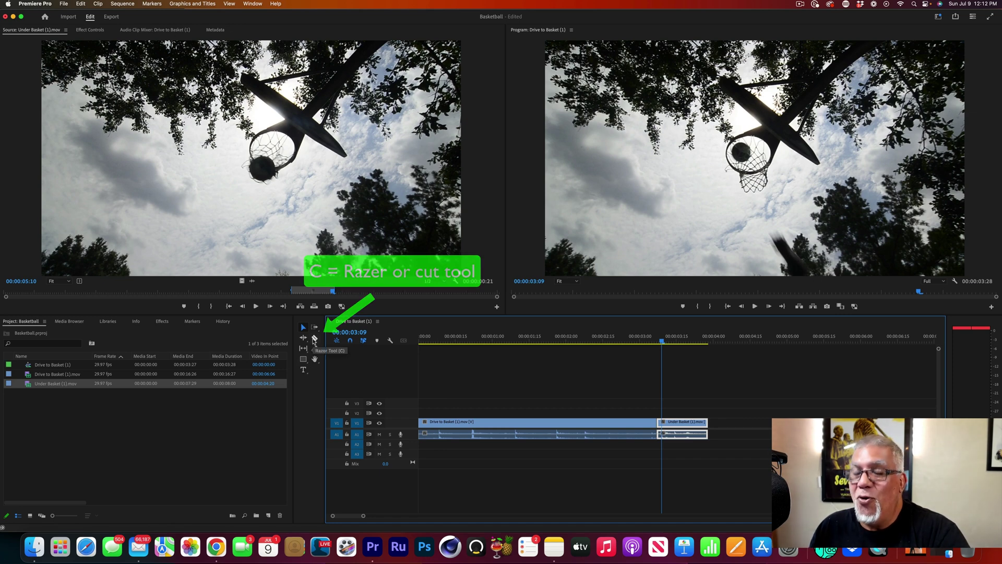
click(314, 339)
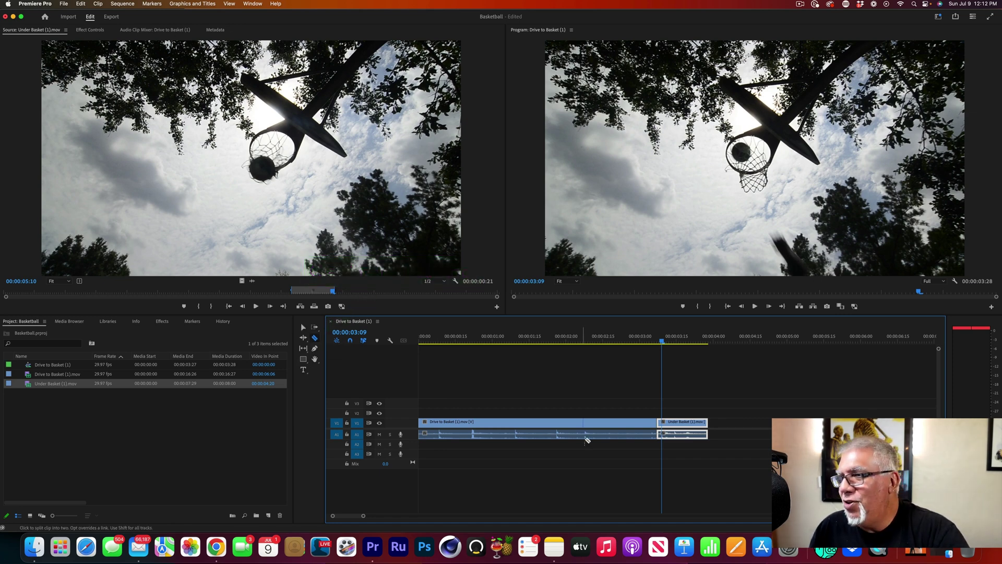
click(664, 424)
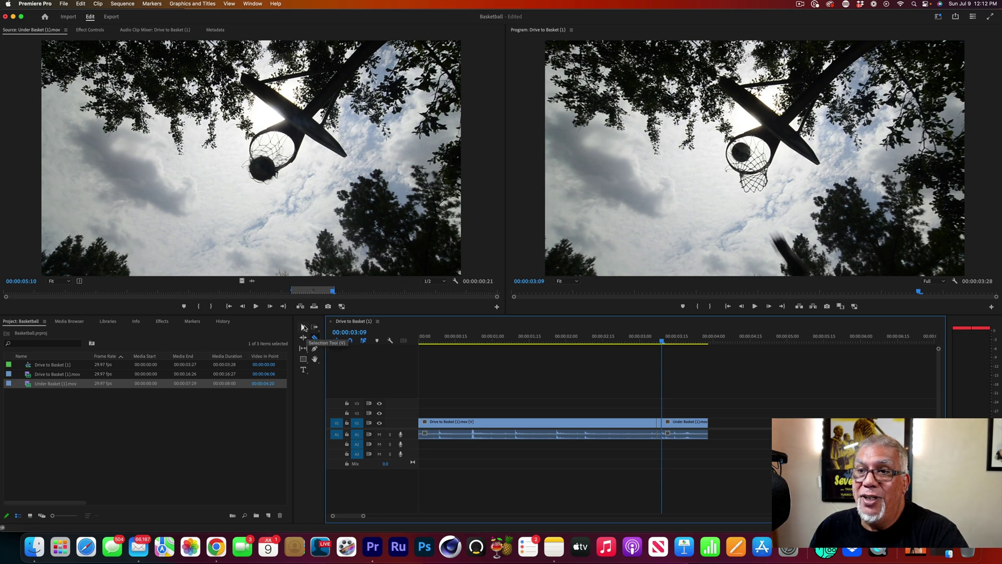
click(303, 327)
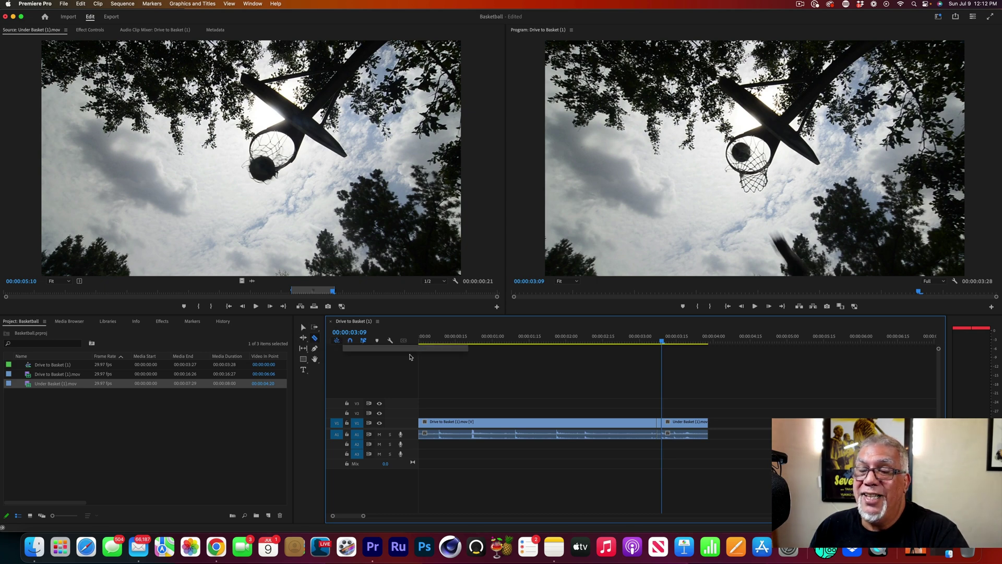
Ripple Delete the gap so the under-basket clip directly follows the drive clip
click(659, 426)
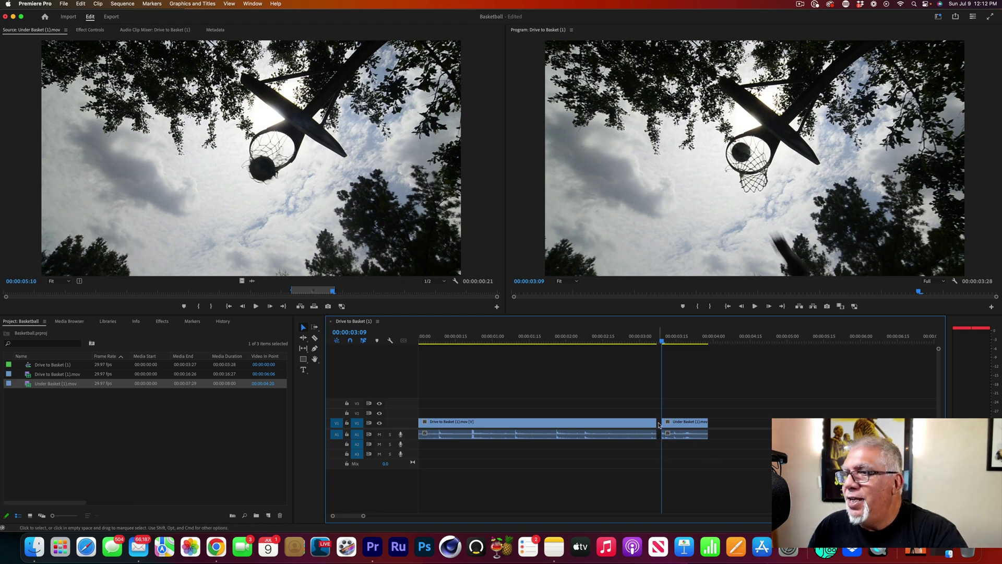
right_click(659, 425)
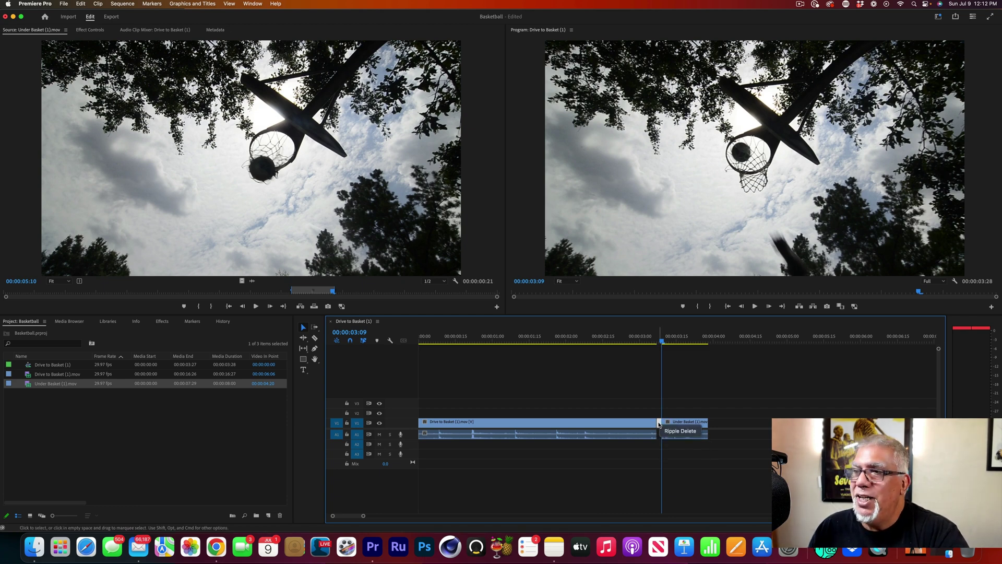
click(671, 431)
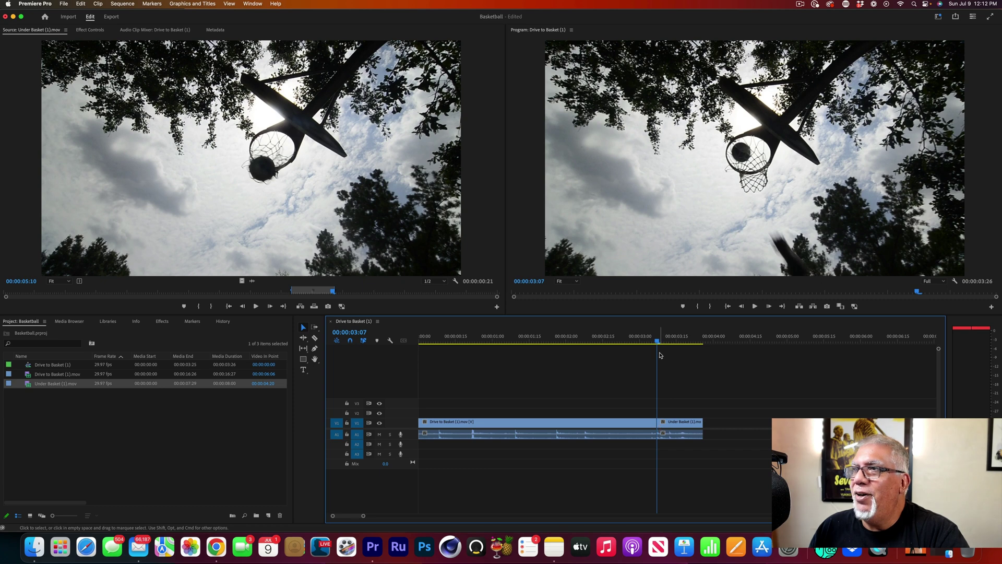
Play and frame-step through the cut to the sequence end at 00:00:03:26
drag(658, 341, 641, 340)
key(space)
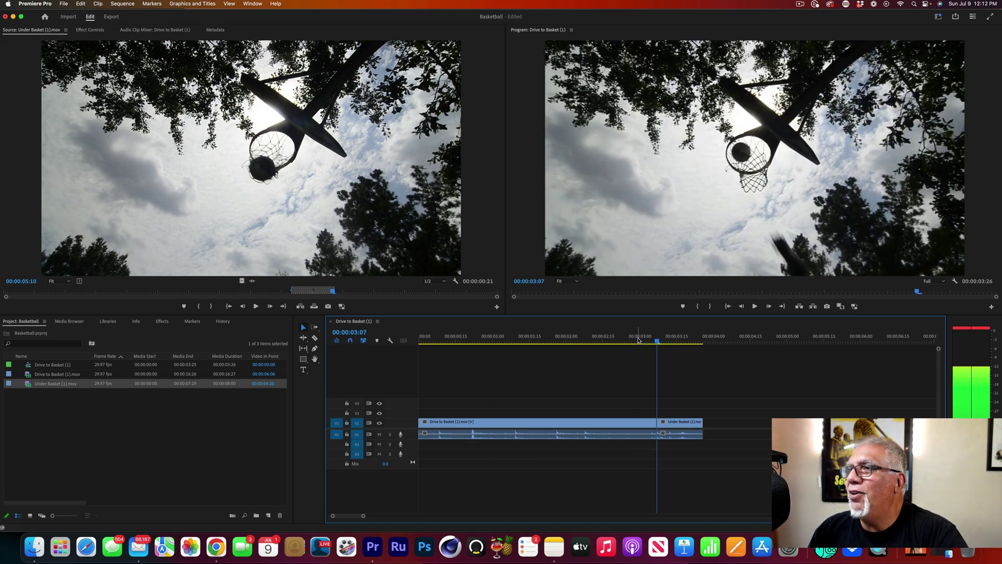
key(Left)
key(Right)
key(Right)
key(Right)
key(Right)
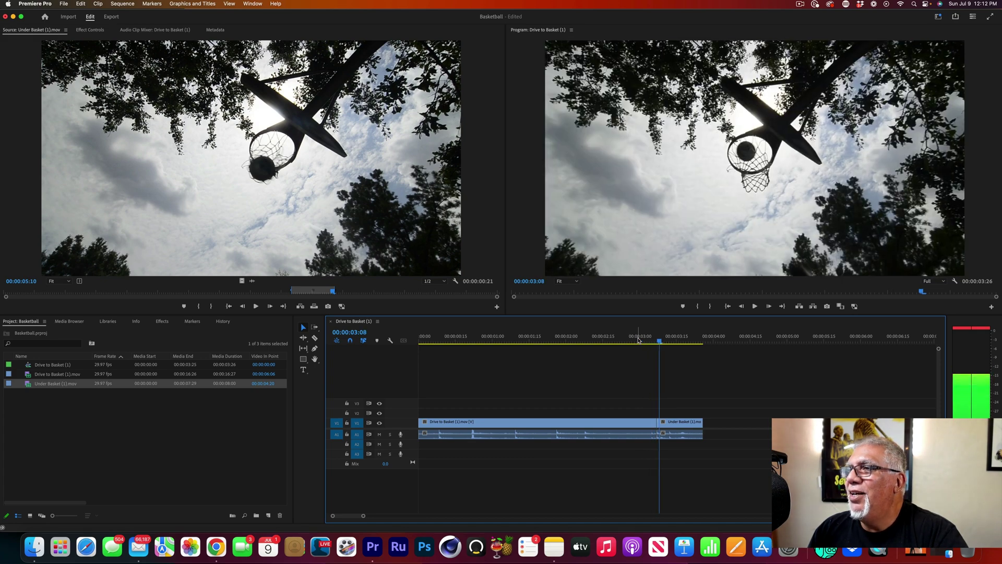
key(Right)
key(Right)
key(Right)
key(Right)
key(Right)
key(Right)
key(Right)
key(Right)
key(Right)
key(Right)
key(Right)
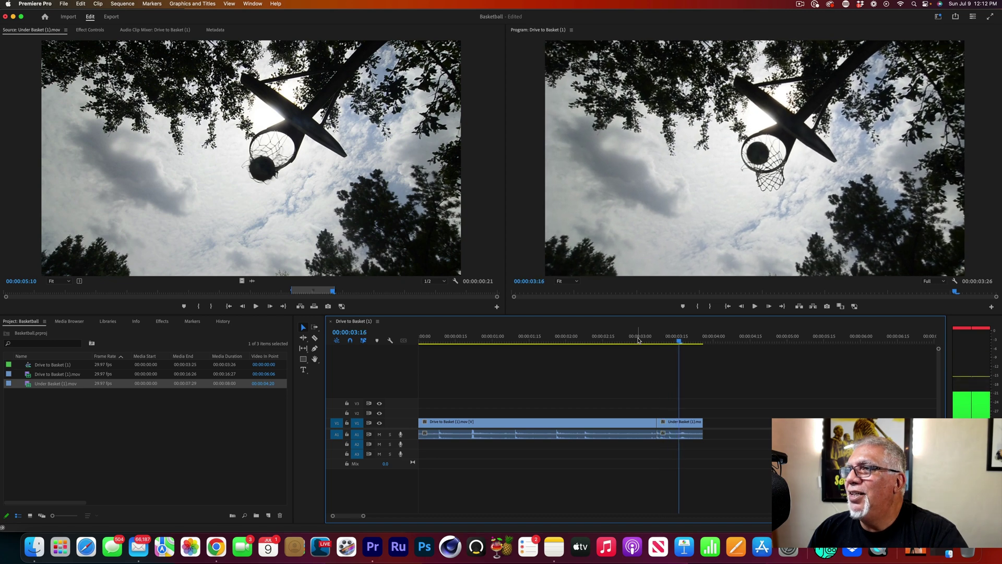
key(Right)
key(Right)
key(Right)
key(Right)
key(Right)
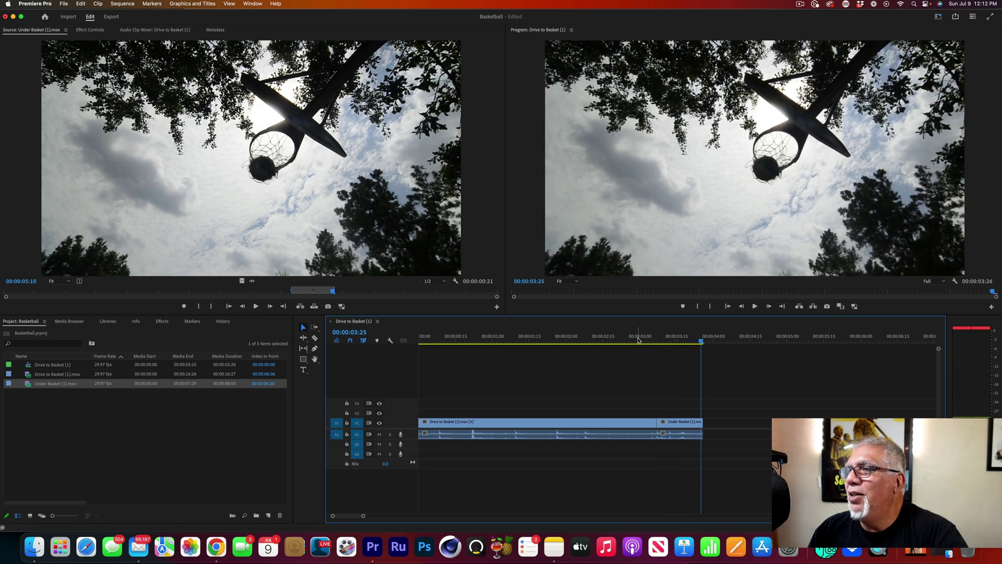
key(Left)
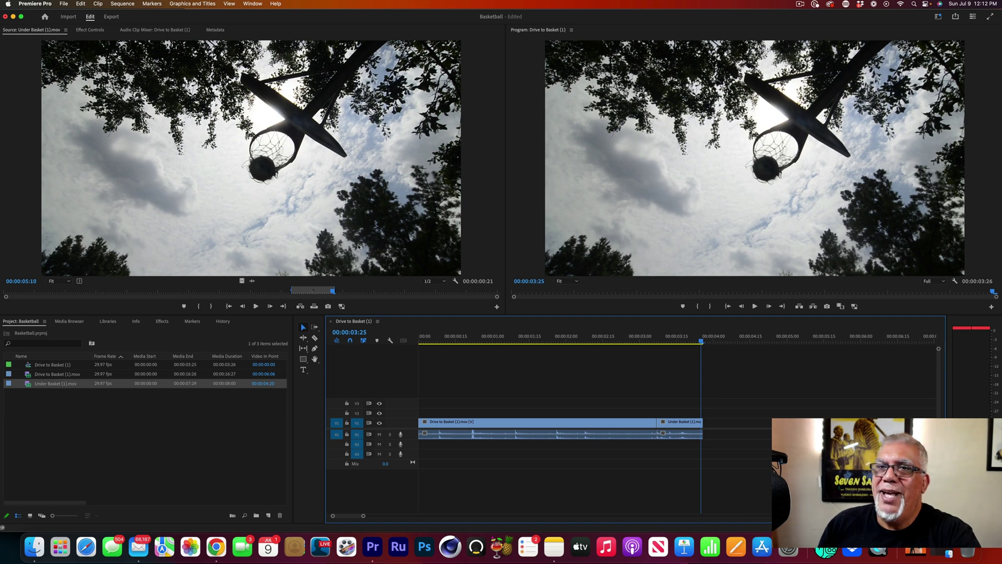
Load Drive to Basket (1).mov and mark it from 00:00:09:22 to 00:00:13:01
double_click(37, 375)
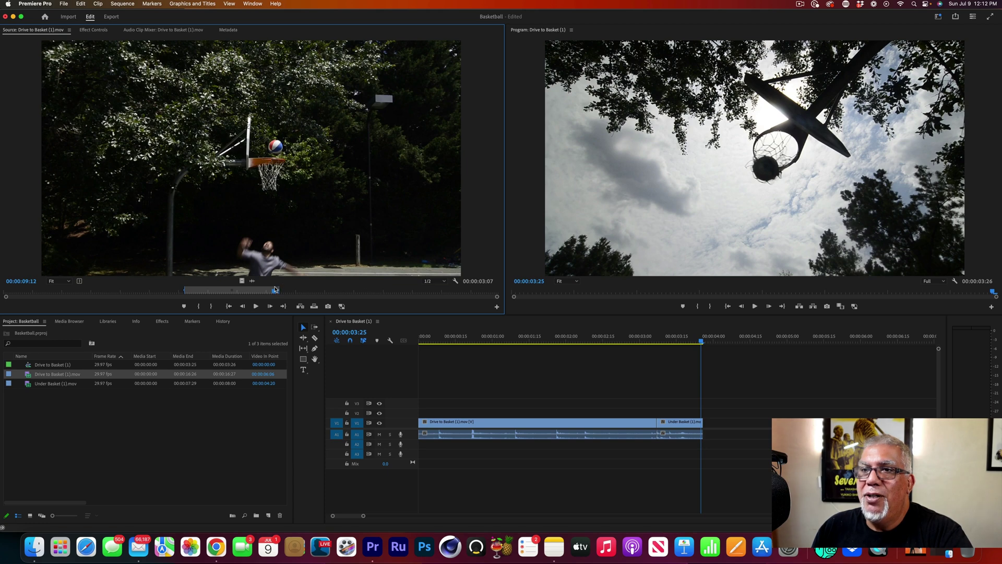
click(275, 290)
key(Right)
key(Right)
key(Right)
key(Right)
key(Right)
key(Right)
key(Right)
key(Right)
key(Right)
key(Right)
key(Right)
key(Right)
key(Right)
key(Right)
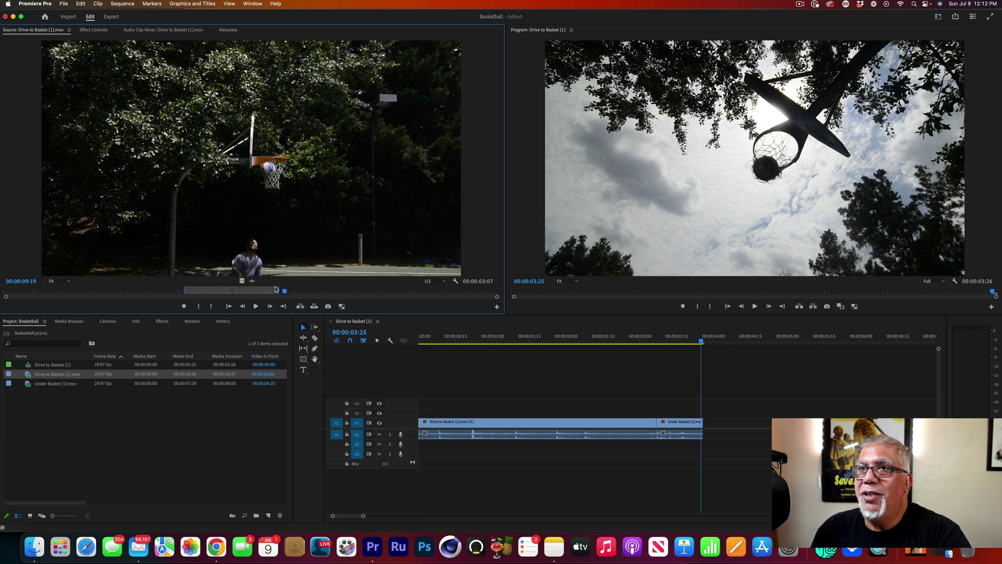
key(Right)
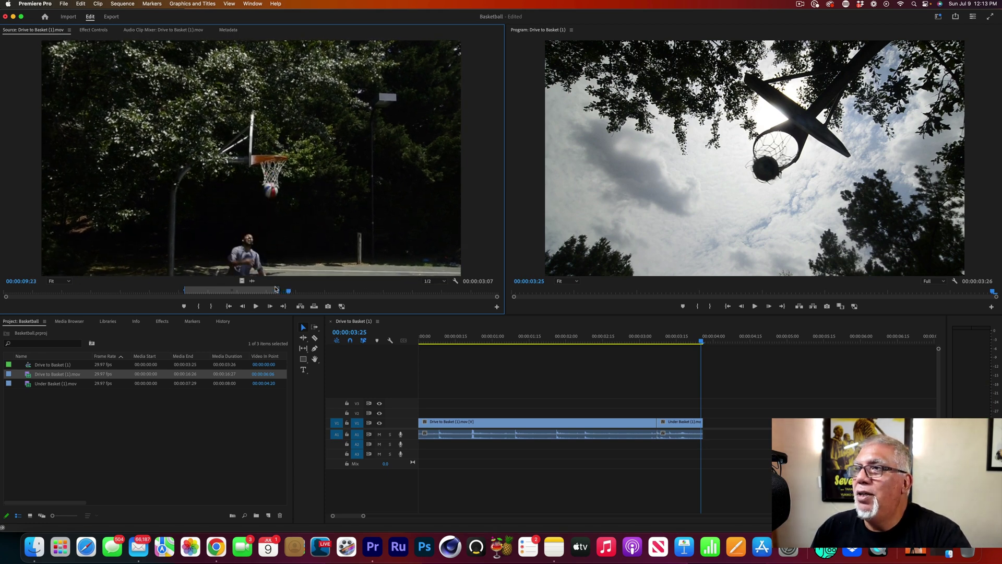
key(Left)
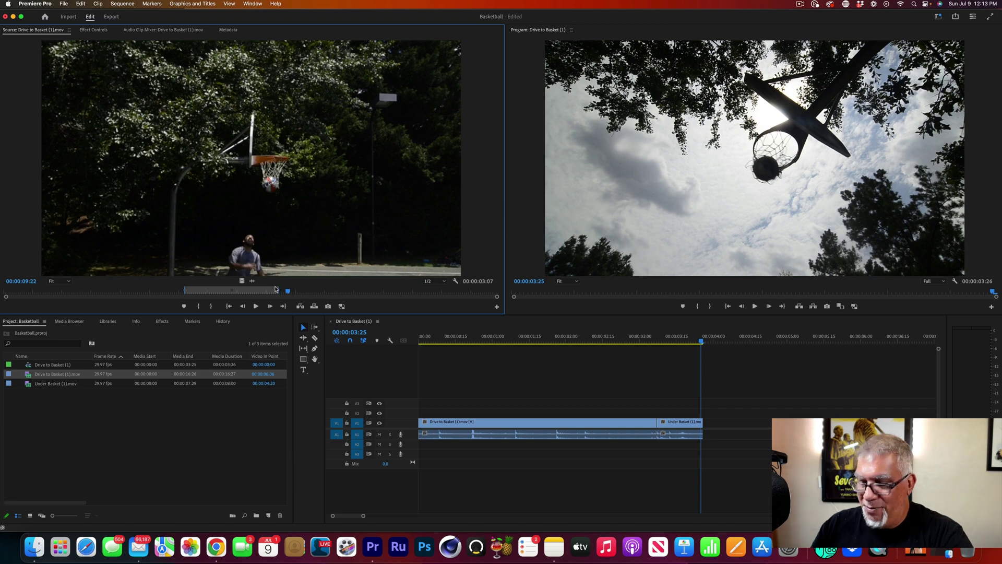
key(i)
key(space)
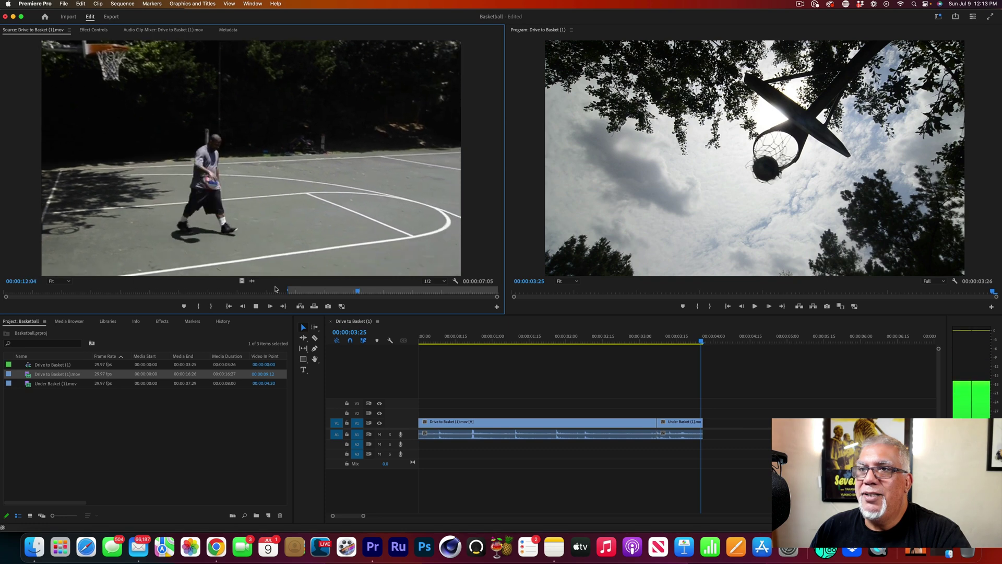
key(space)
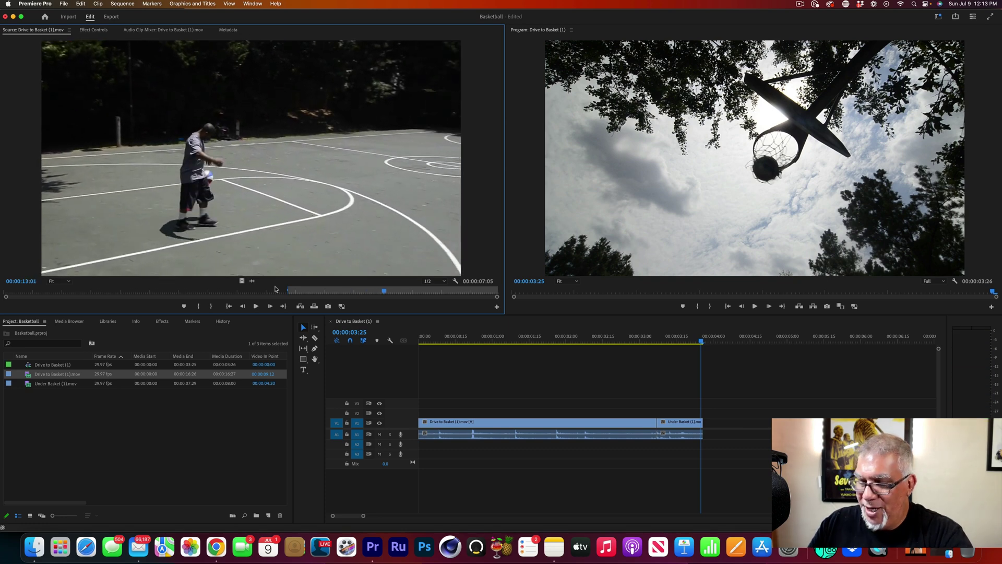
key(o)
Drop the marked section onto the timeline, undo it, and step to the sequence end
drag(275, 261, 706, 438)
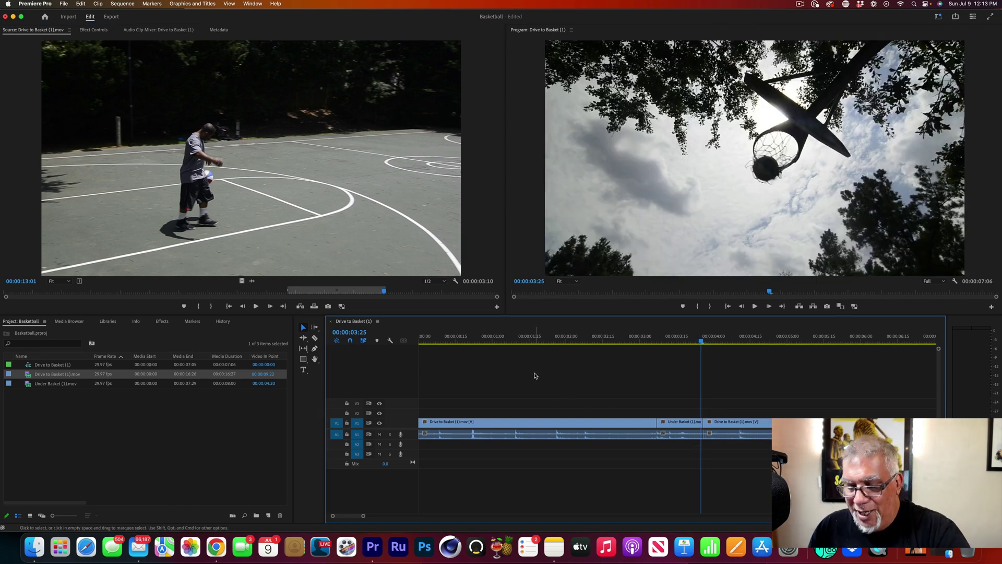
key(super+z)
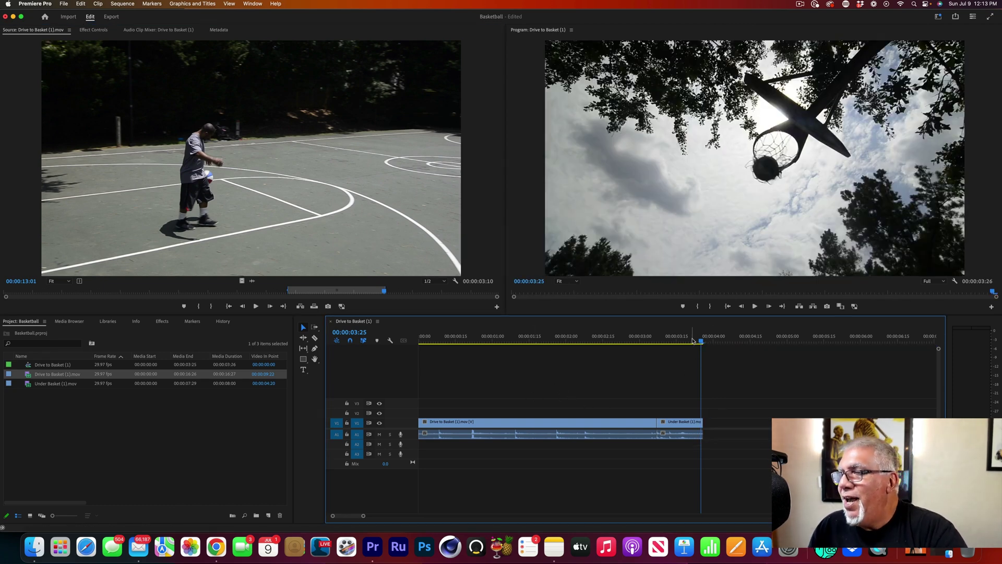
key(Right)
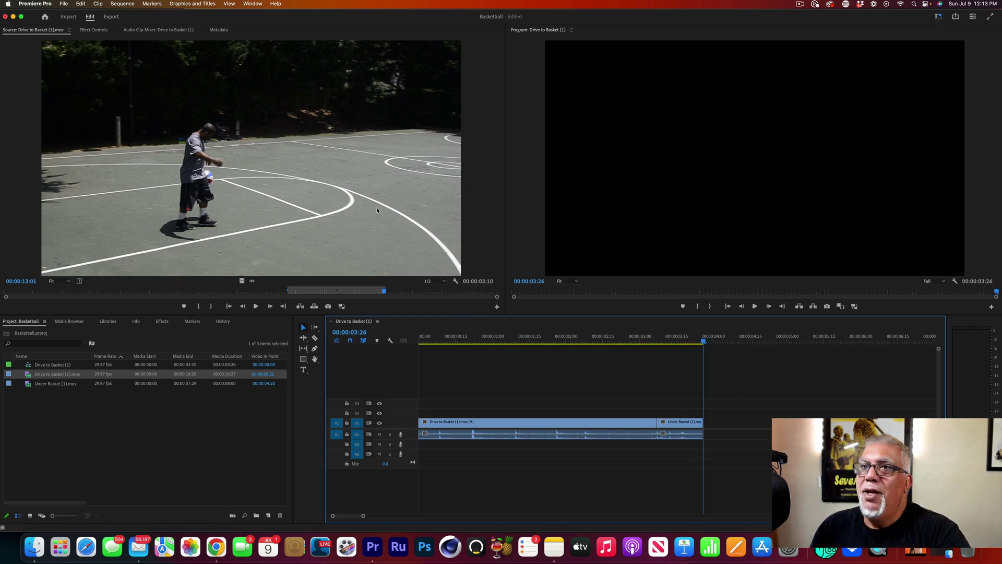
Drop the marked drive section on the Program monitor's Insert After zone, making a 00:00:07:06 sequence
click(243, 148)
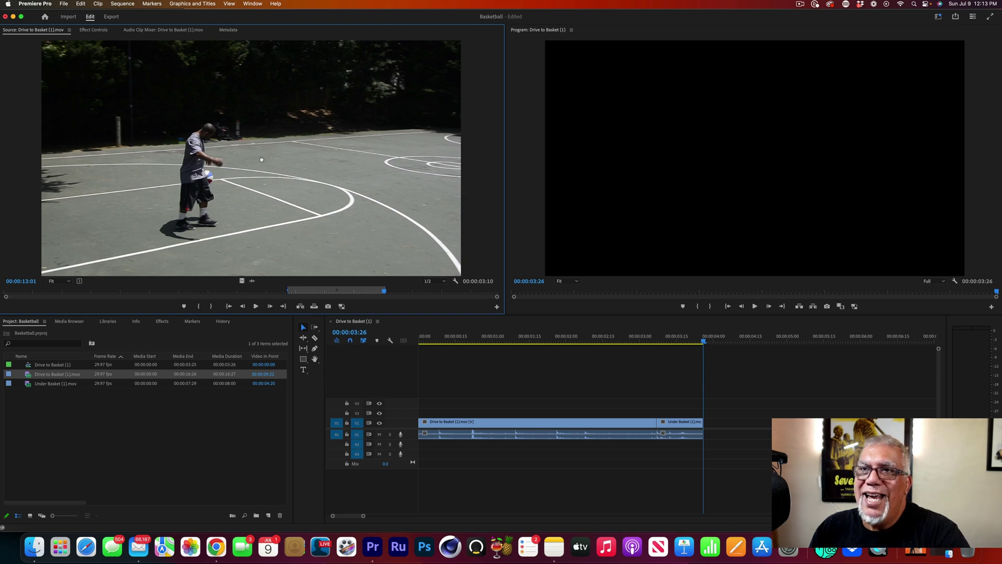
drag(399, 160, 587, 165)
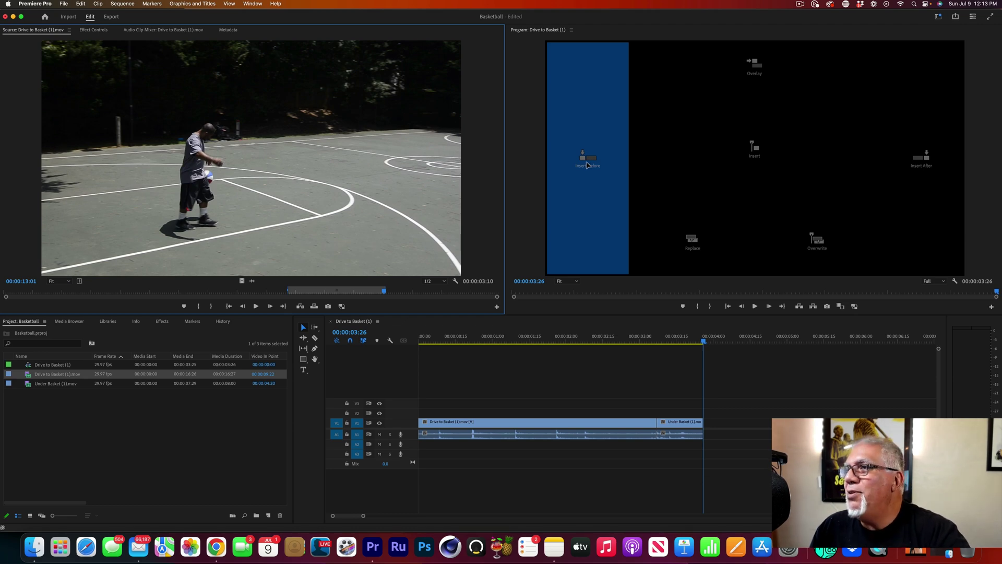
drag(588, 165, 750, 143)
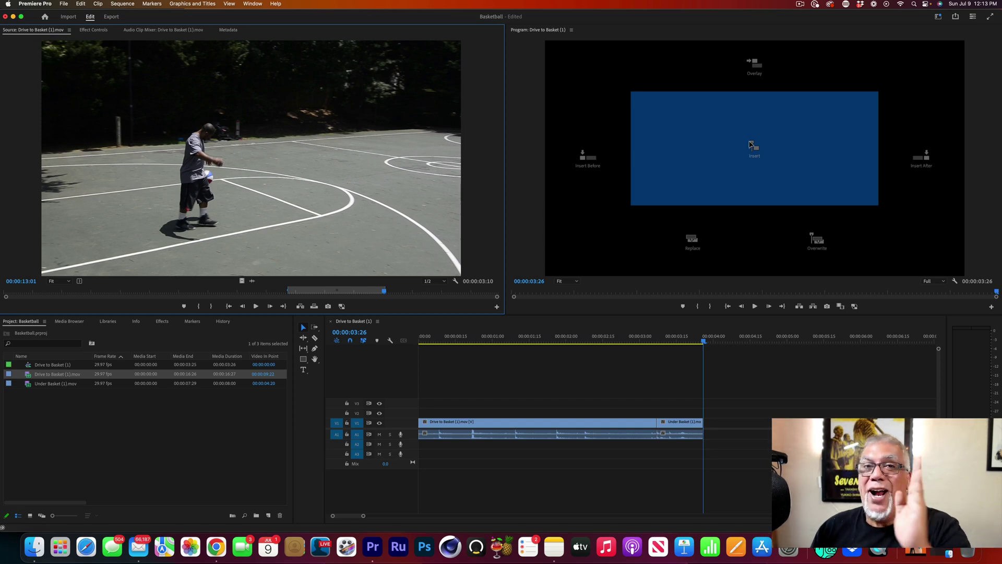
drag(750, 144, 751, 145)
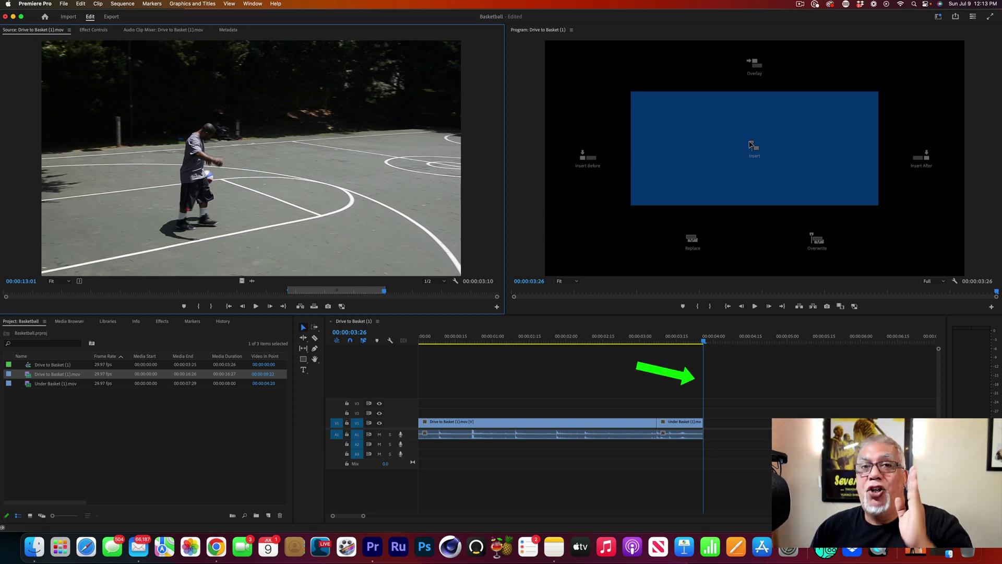
drag(750, 145, 921, 159)
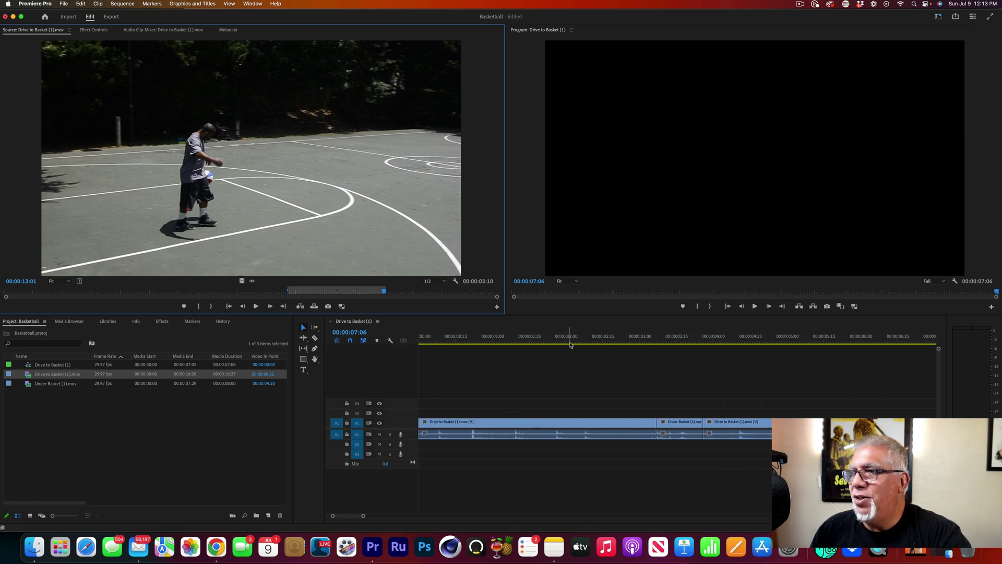
click(563, 341)
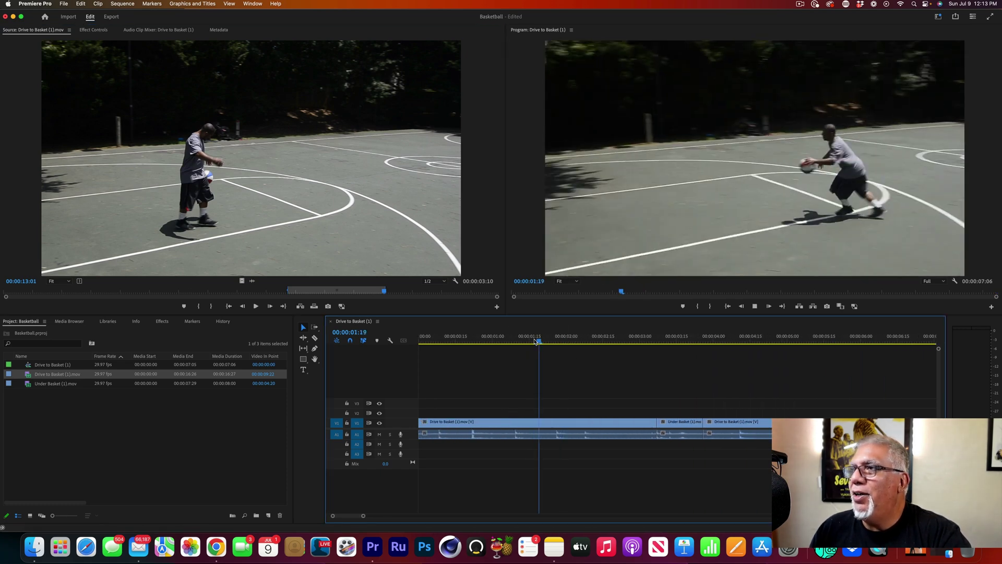
key(space)
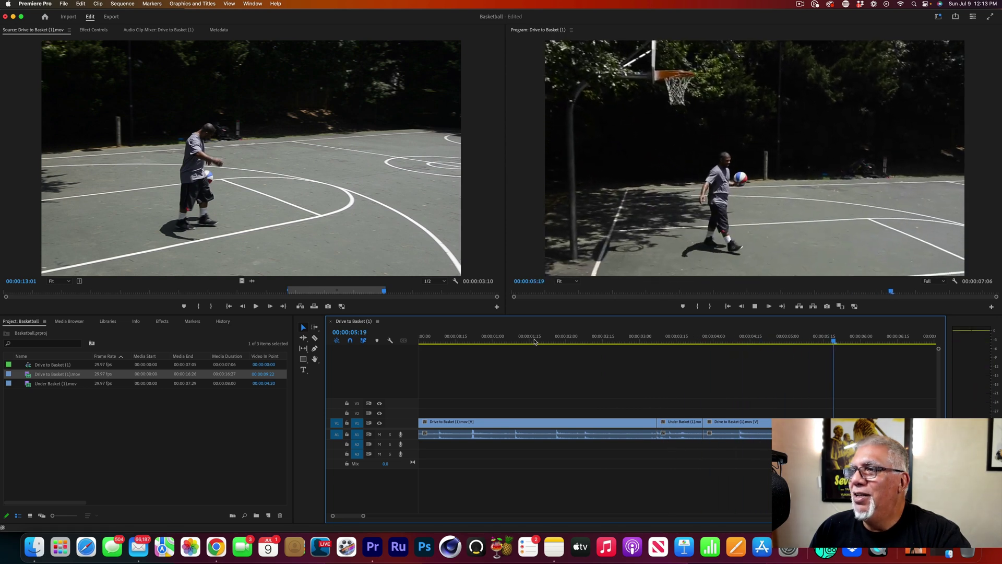
key(space)
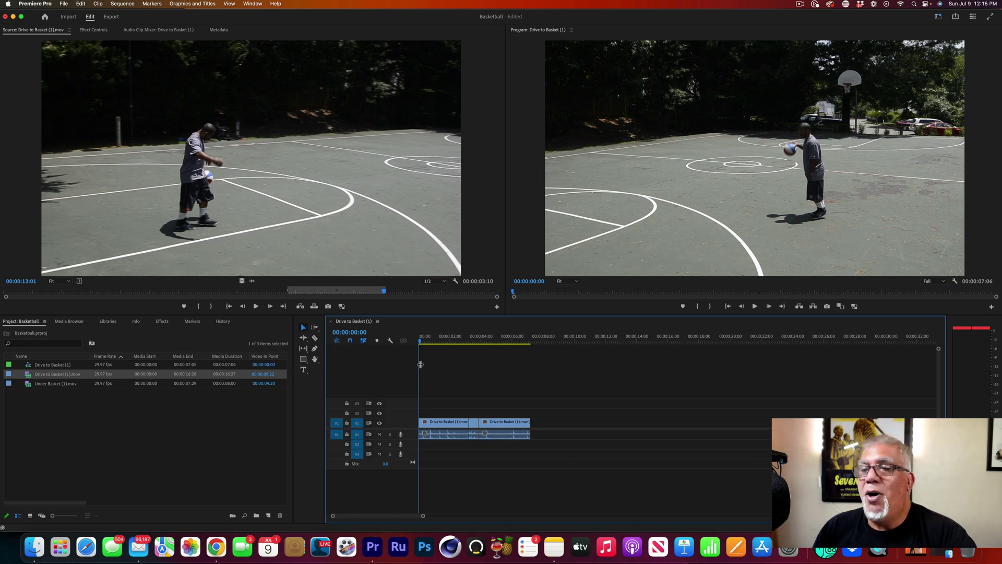
mouse_move(426, 347)
mouse_down()
mouse_move(514, 349)
mouse_move(413, 343)
mouse_up()
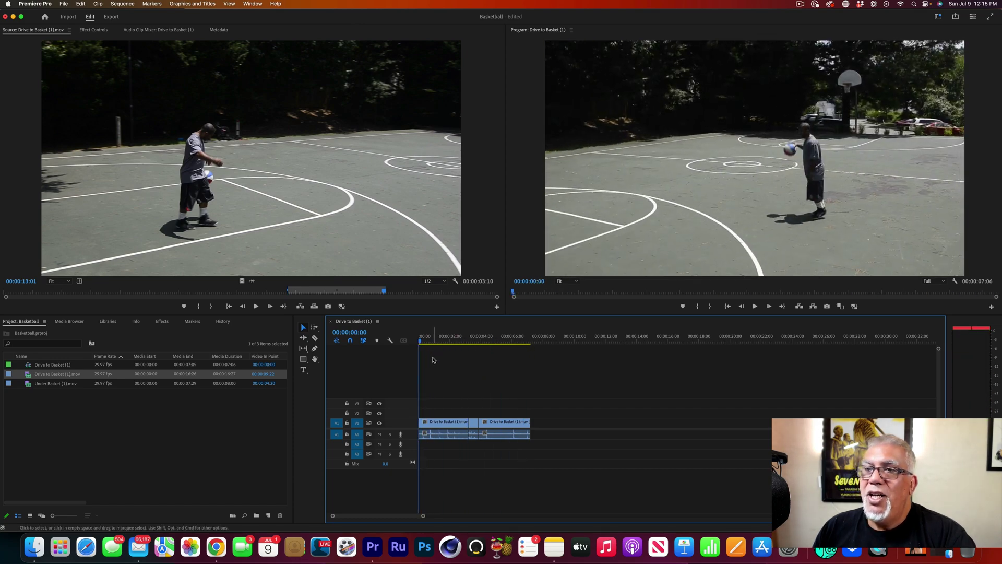